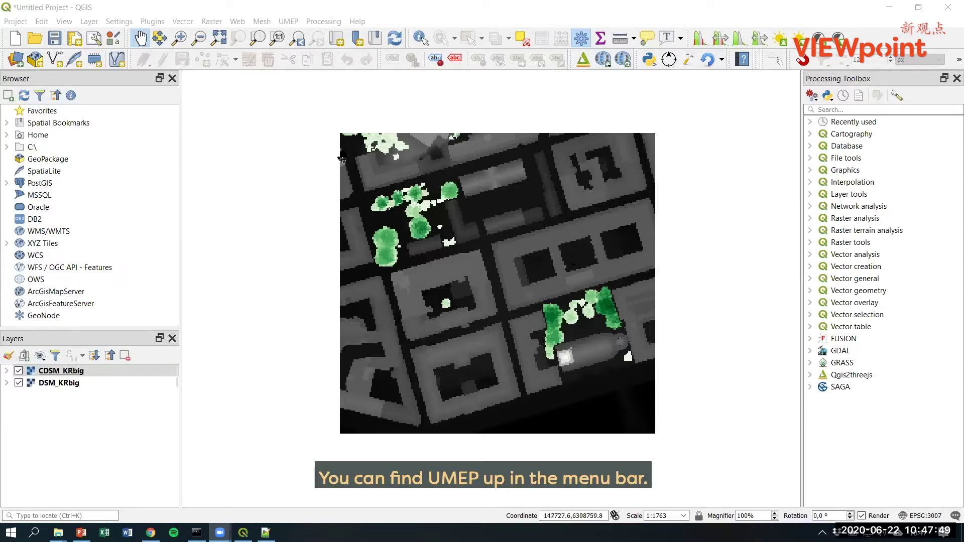
Open the UMEP plugin menu's Help submenu, showing About and UMEP on the web
click(292, 22)
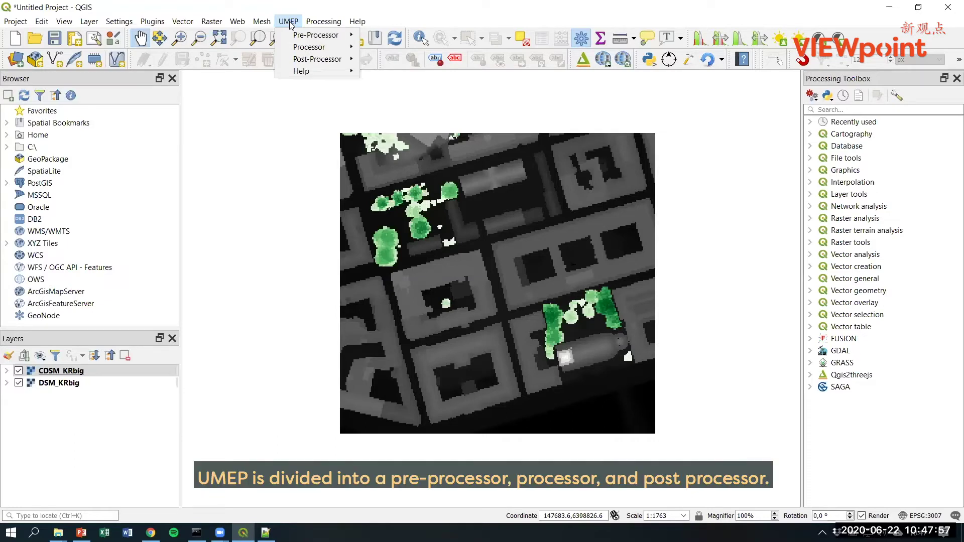
click(290, 24)
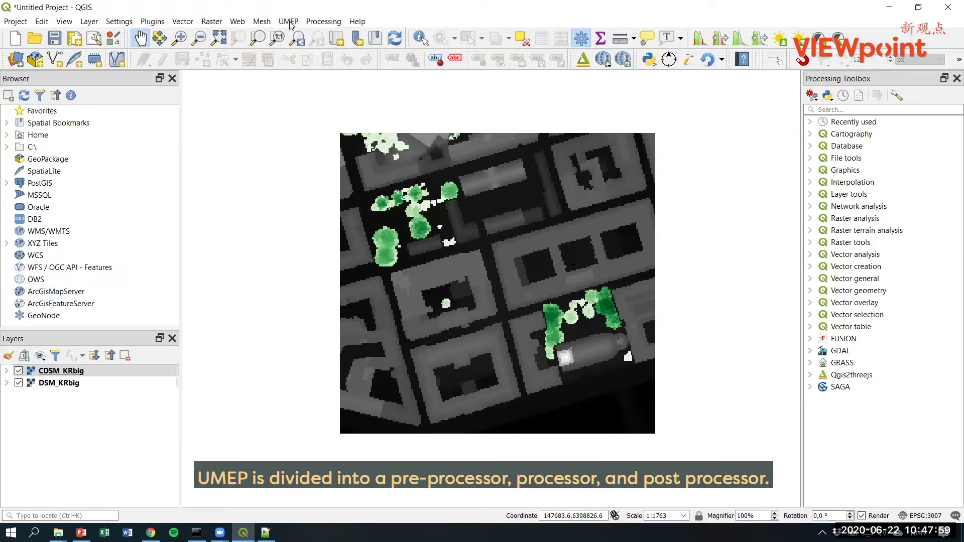
click(289, 23)
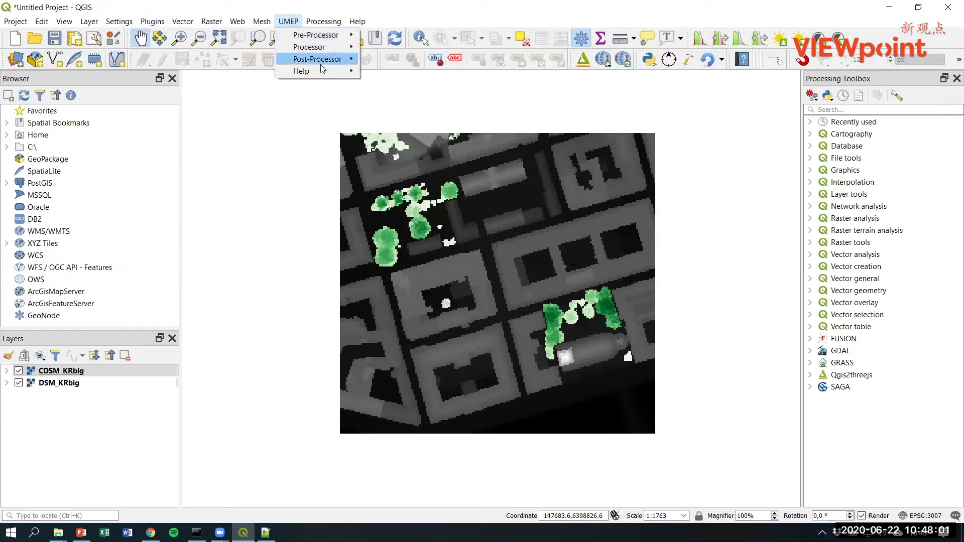
mouse_move(327, 71)
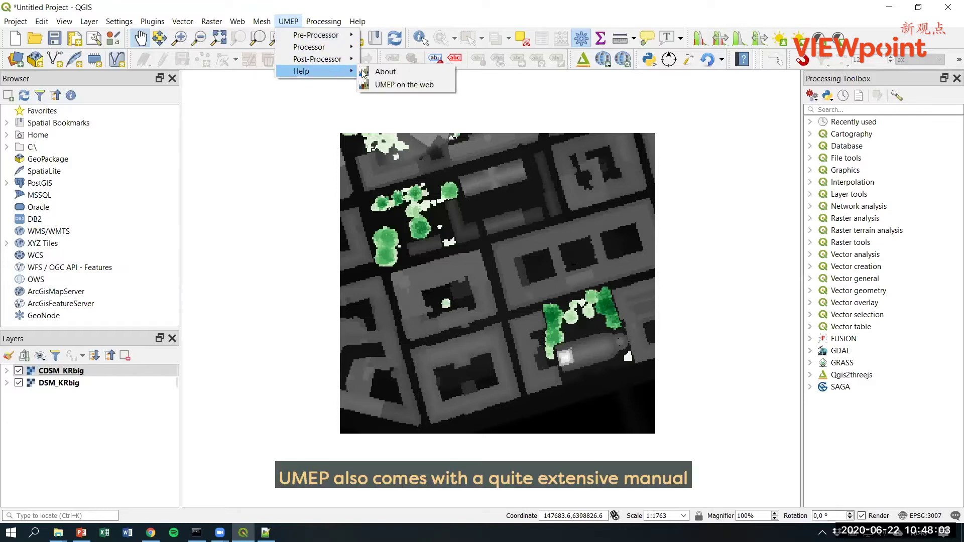
Open the online UMEP manual, browse Pre-Processor > 3.9 Spatial Data: Tree Generator, then return to QGIS
click(440, 86)
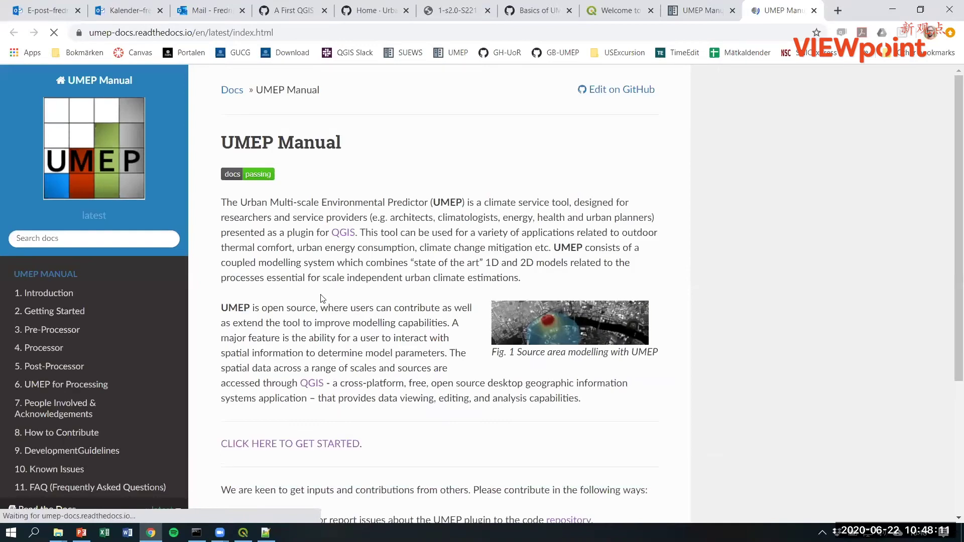
click(20, 333)
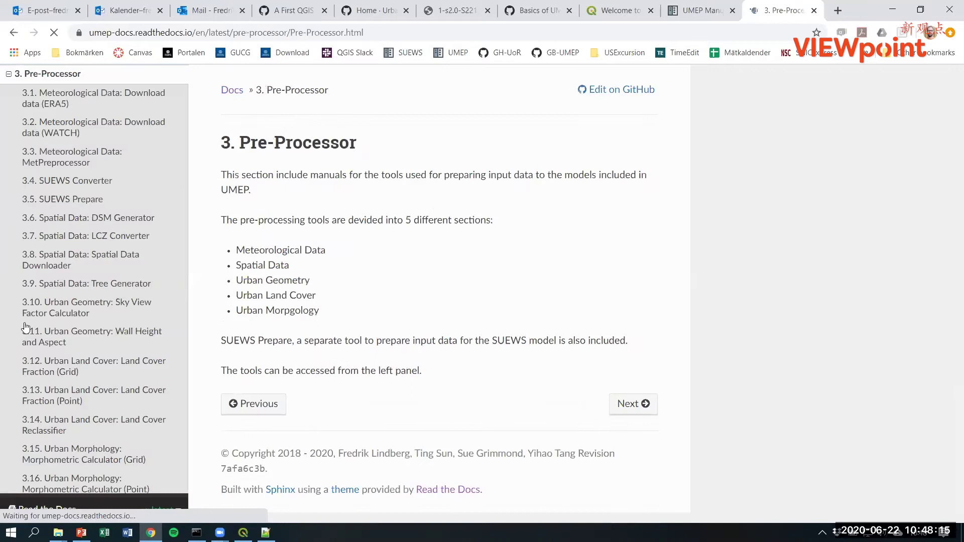
click(70, 283)
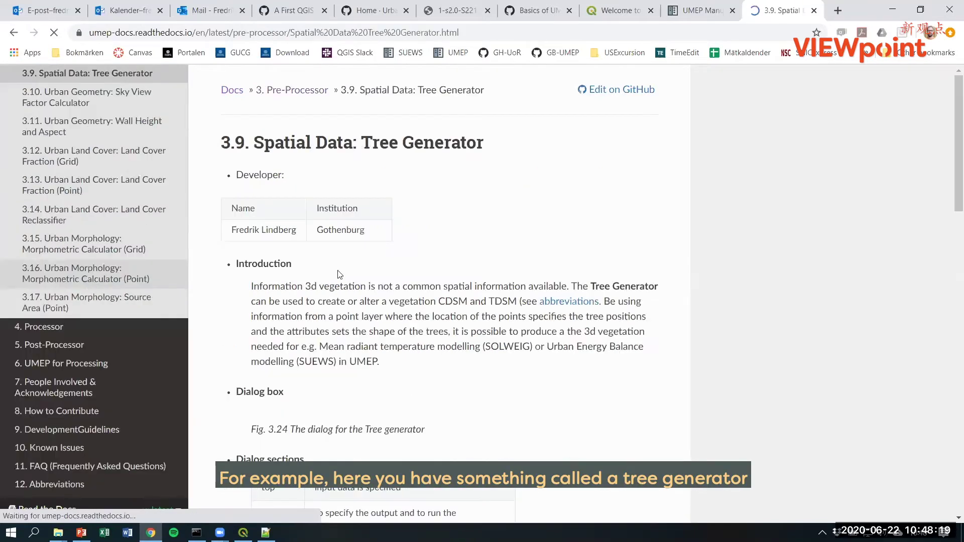
scroll(601, 289, down, 2)
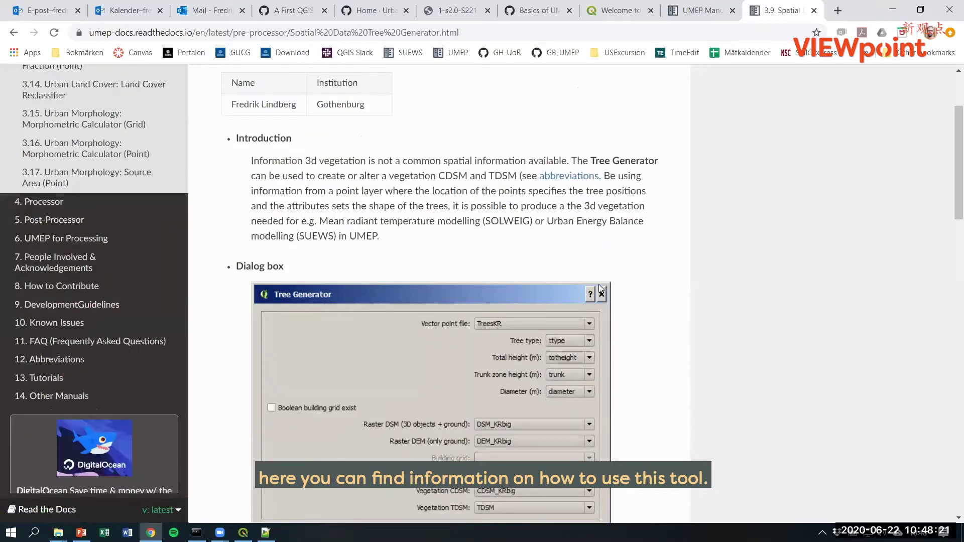
scroll(638, 282, down, 2)
scroll(635, 276, up, 5)
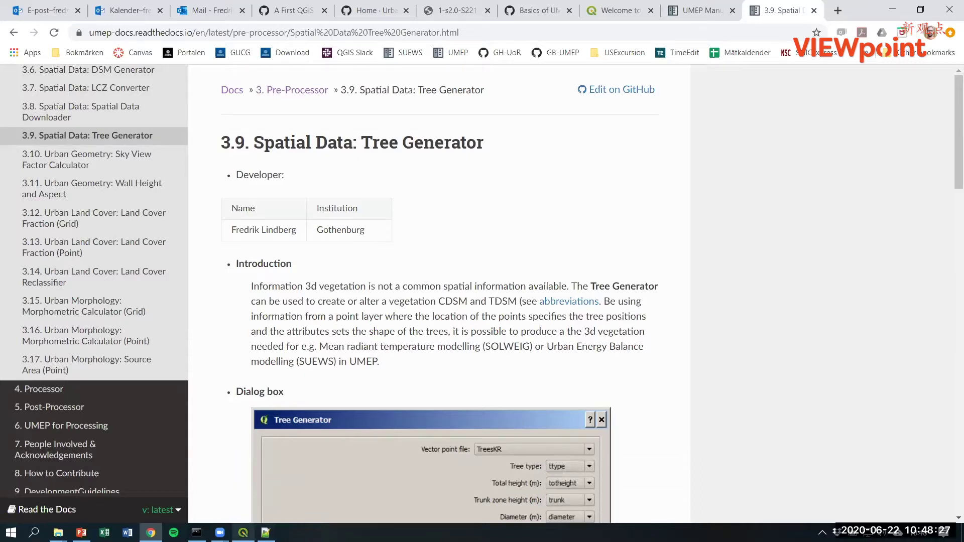
click(243, 532)
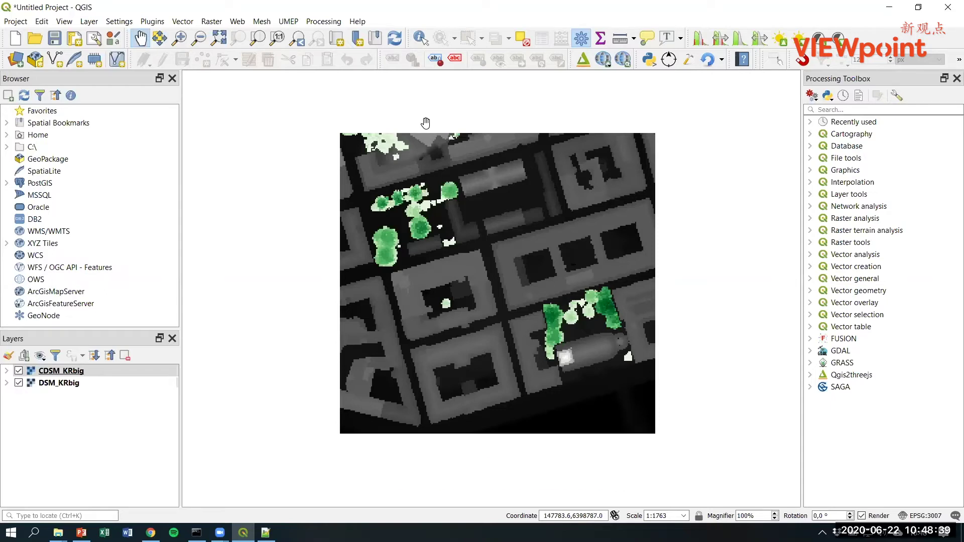
Show UMEP's About information with version 3.14.1, the licence and the issue-report link
click(289, 23)
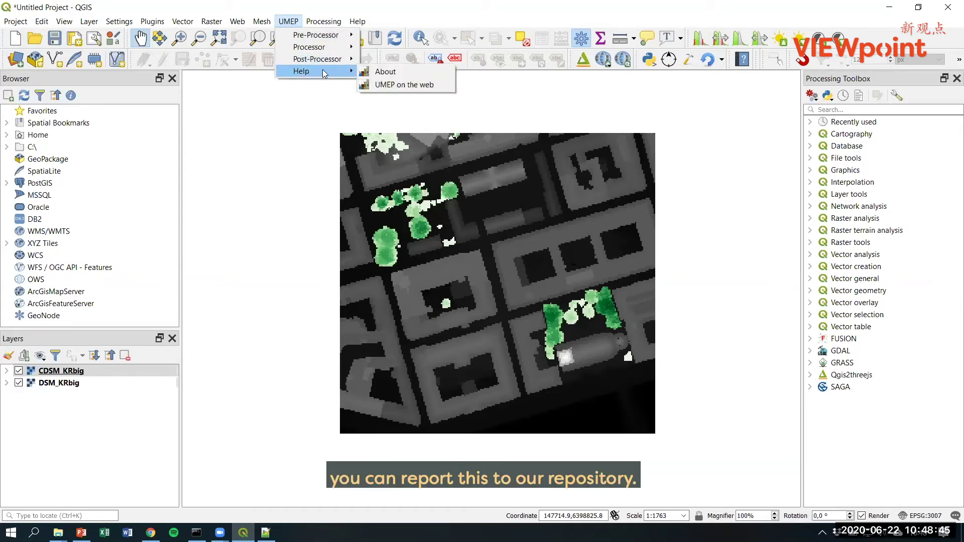
click(397, 71)
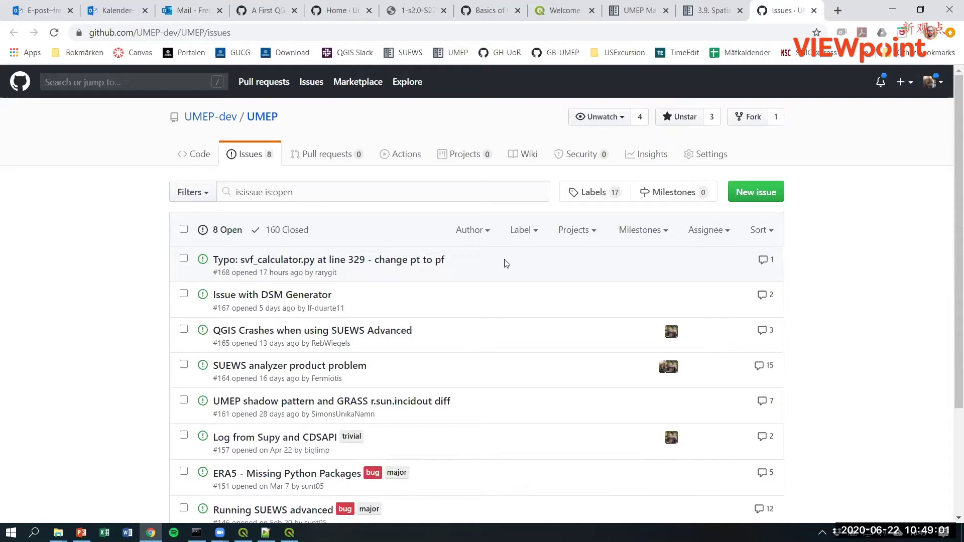
Go from the Tree Generator page to the manual's home page and scroll to the contribution list
click(713, 10)
scroll(42, 184, up, 6)
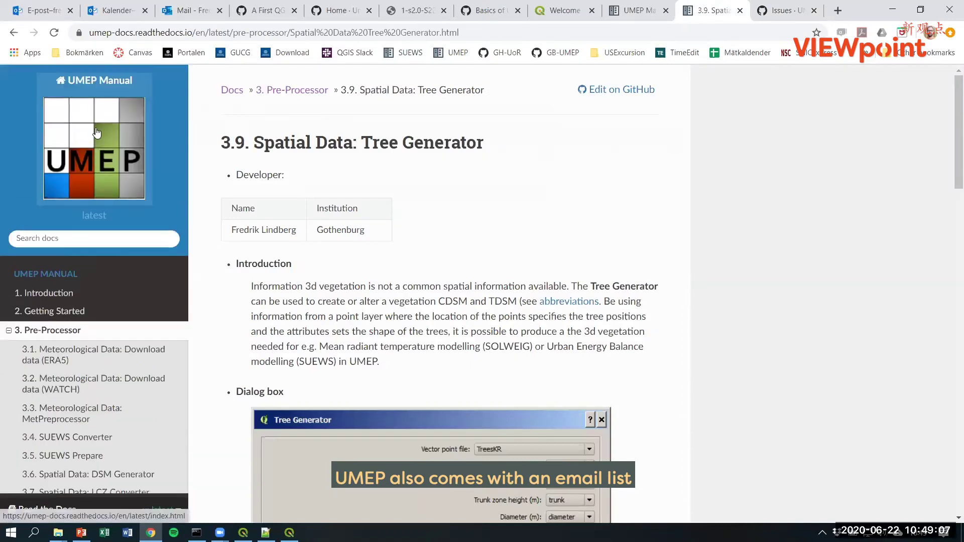
click(94, 148)
scroll(340, 248, down, 2)
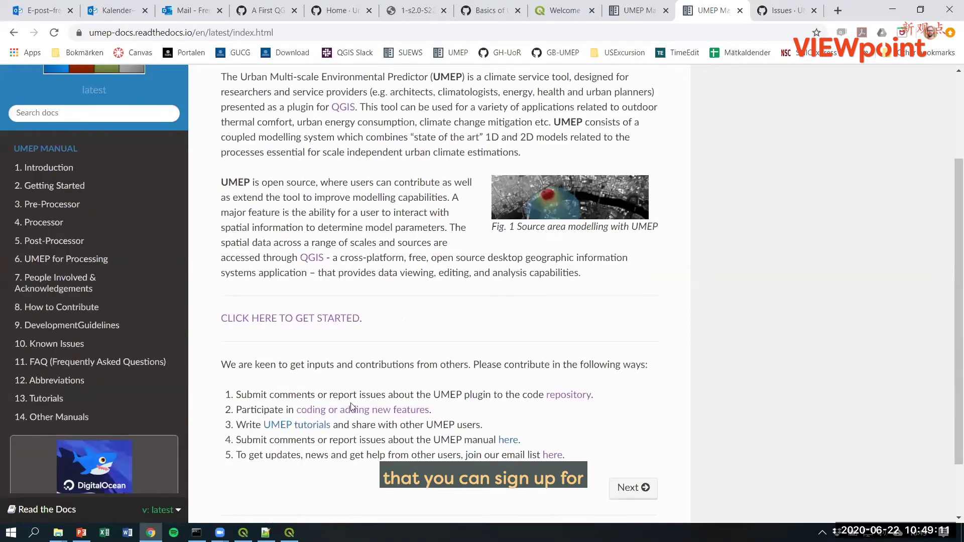
scroll(348, 400, up, 2)
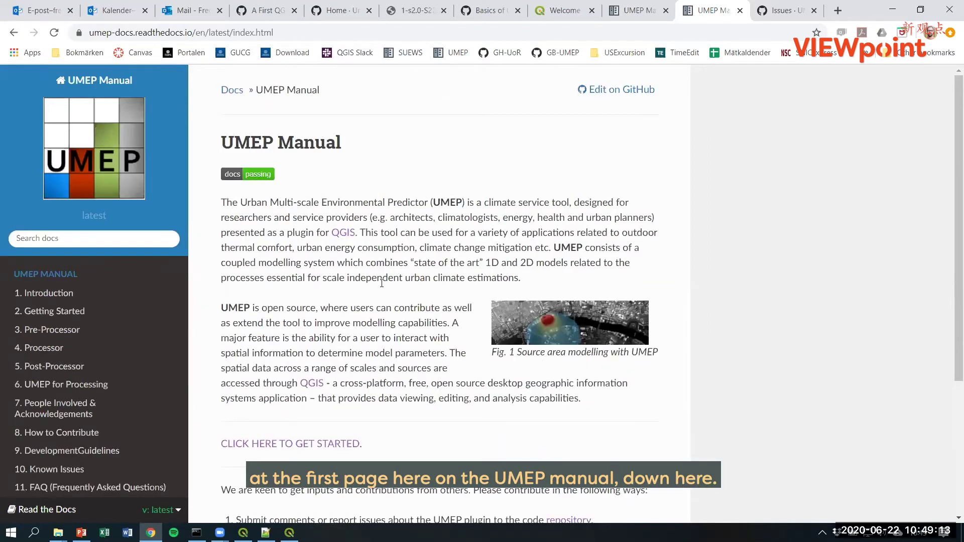
scroll(409, 377, down, 2)
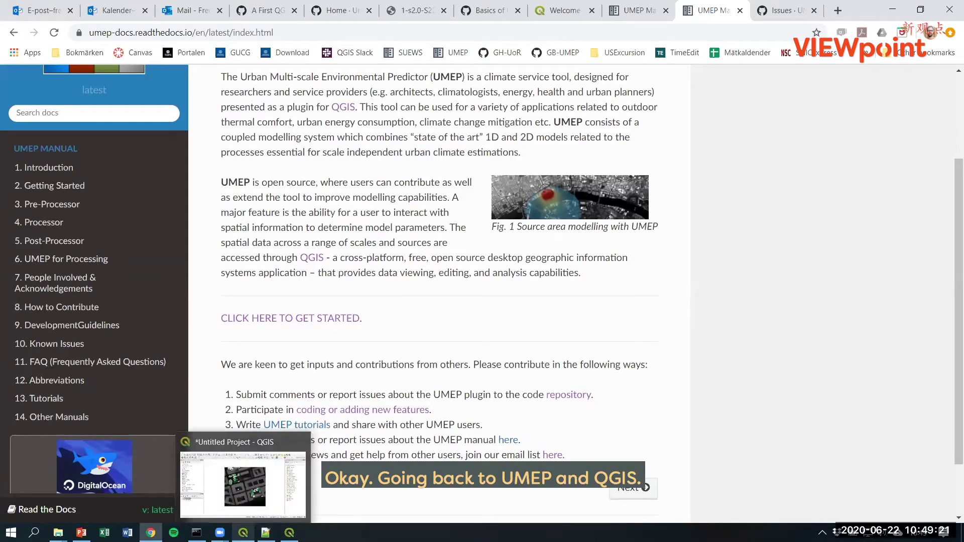
Bring QGIS back to the front and dismiss the UMEP About dialog with Esc
click(243, 533)
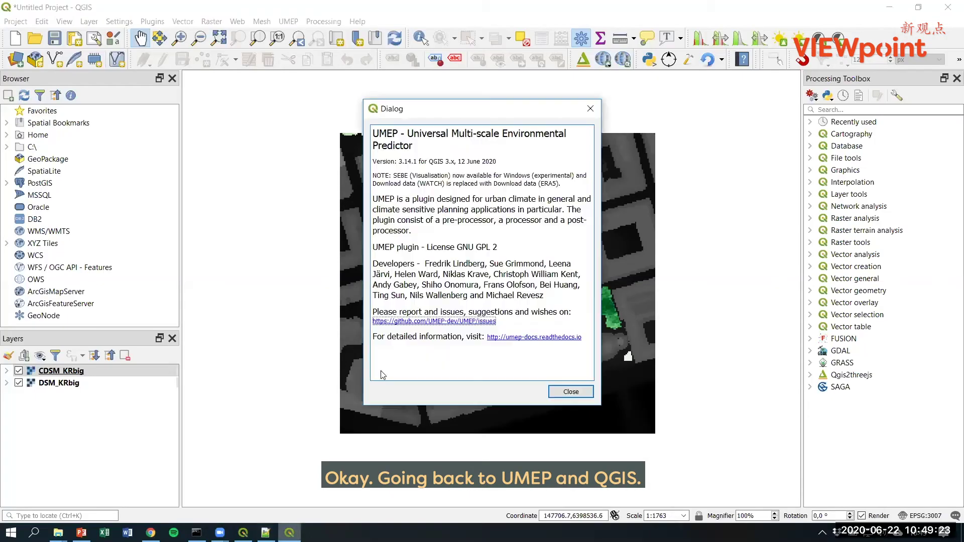
key(Escape)
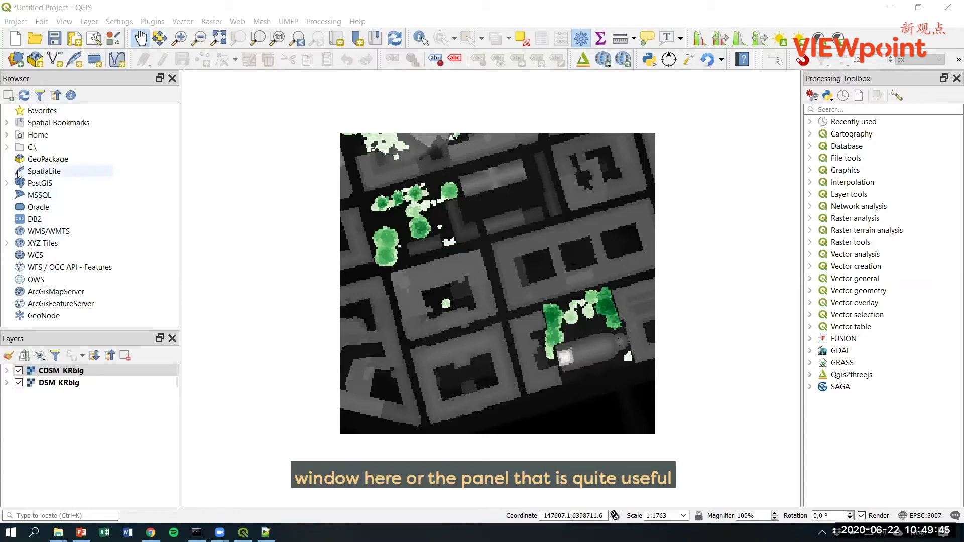
In the Browser panel, expand the Home folder and then the Desktop folder
click(7, 134)
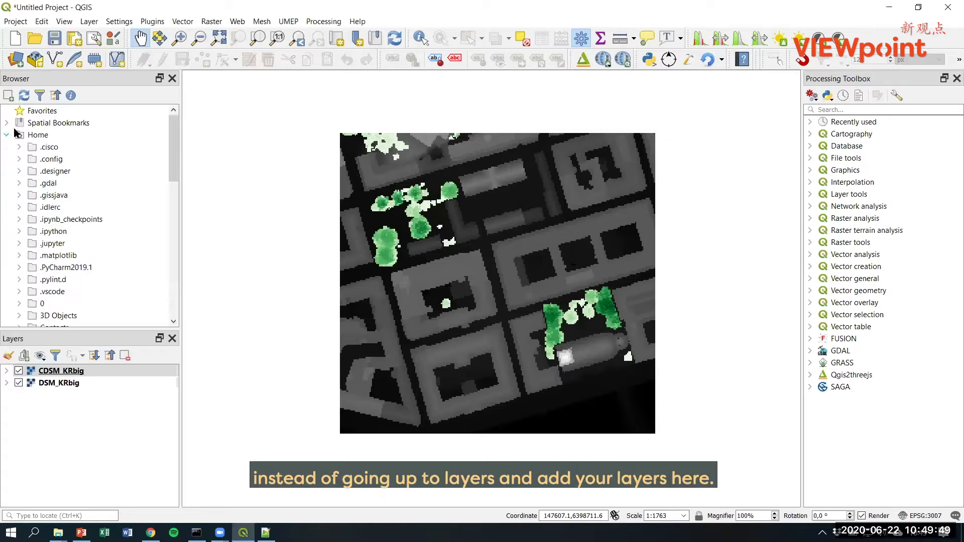
click(90, 22)
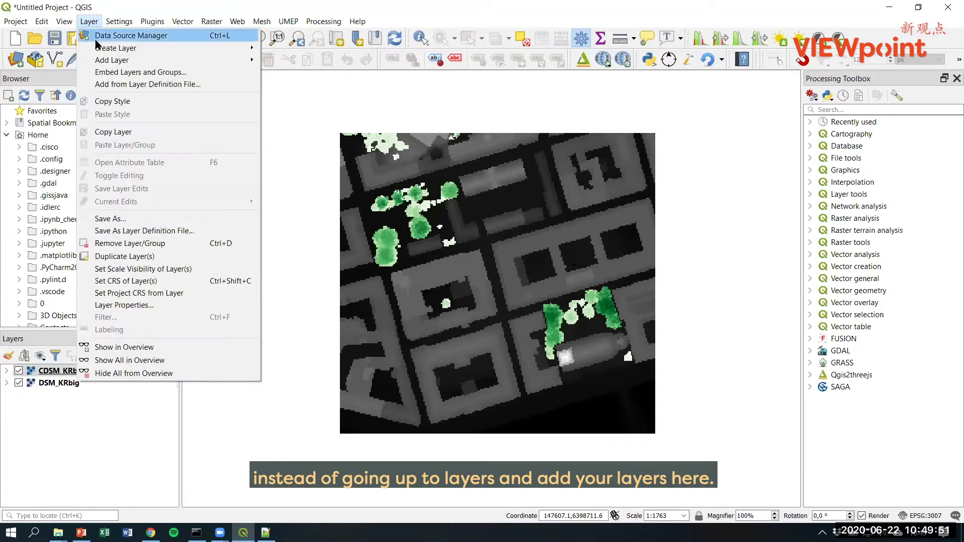
mouse_move(102, 61)
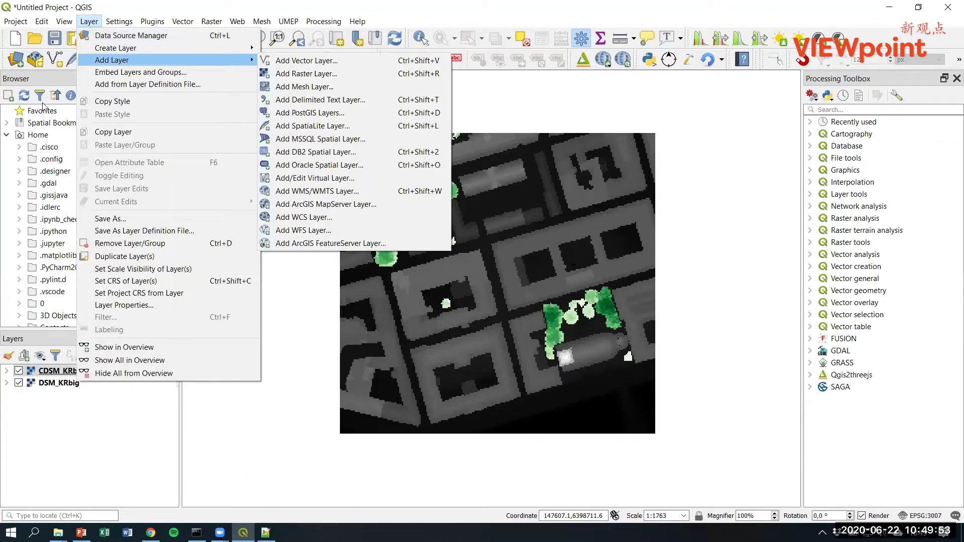
click(36, 137)
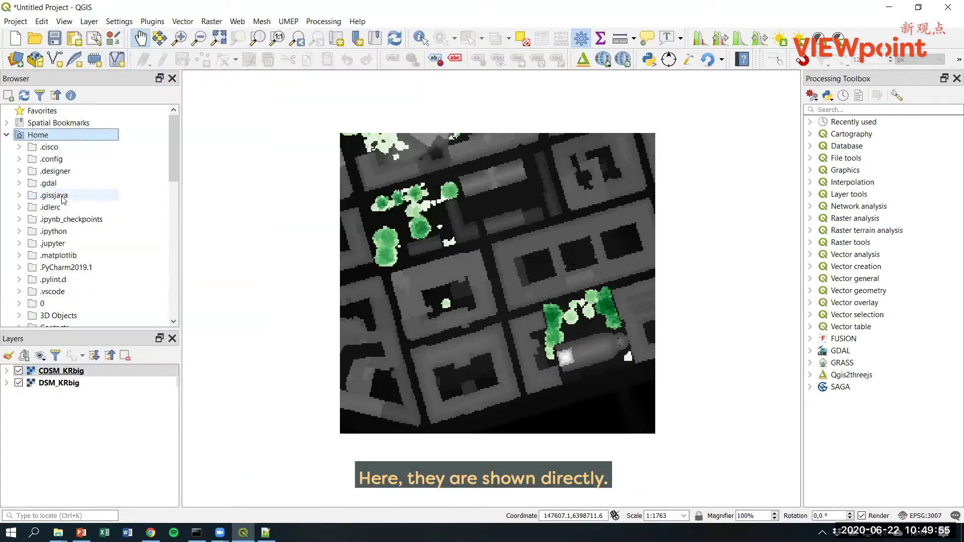
scroll(65, 186, down, 4)
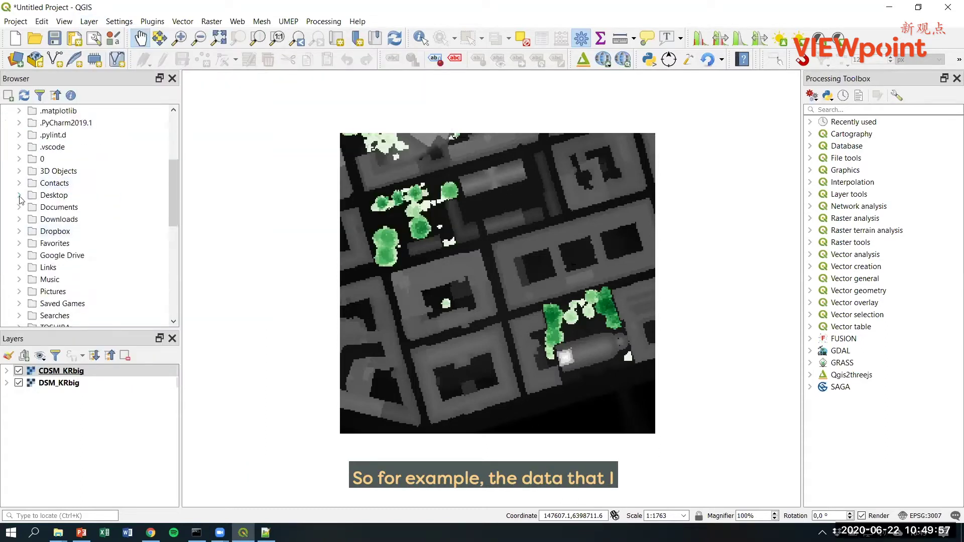
double_click(60, 196)
scroll(60, 200, down, 2)
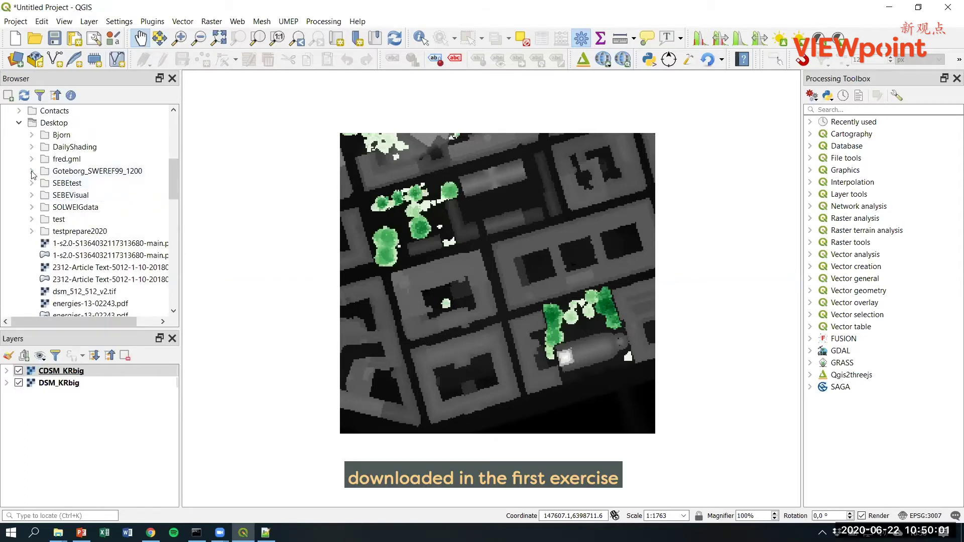
Open the Goteborg_SWEREF99_1200 data folder and add landcover.tif above CDSM_KRbig
click(31, 171)
click(45, 183)
scroll(124, 185, down, 2)
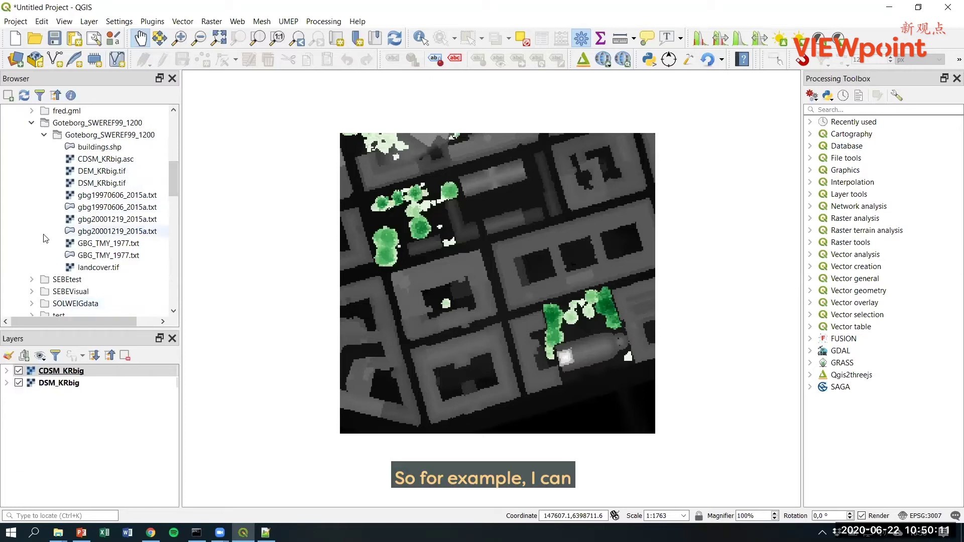
click(96, 269)
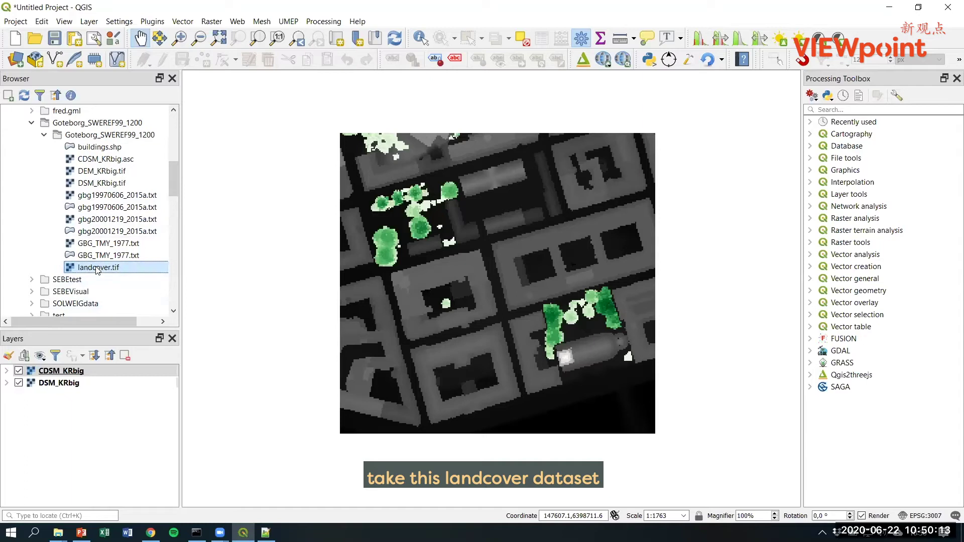
drag(98, 270, 64, 376)
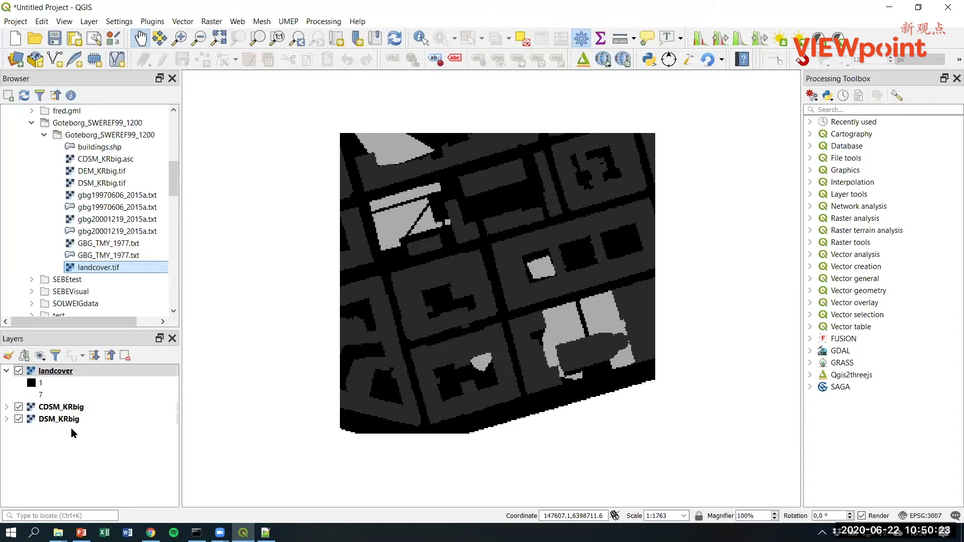
Turn off the landcover and CDSM_KRbig layers so only the grey DSM_KRbig remains visible
click(19, 372)
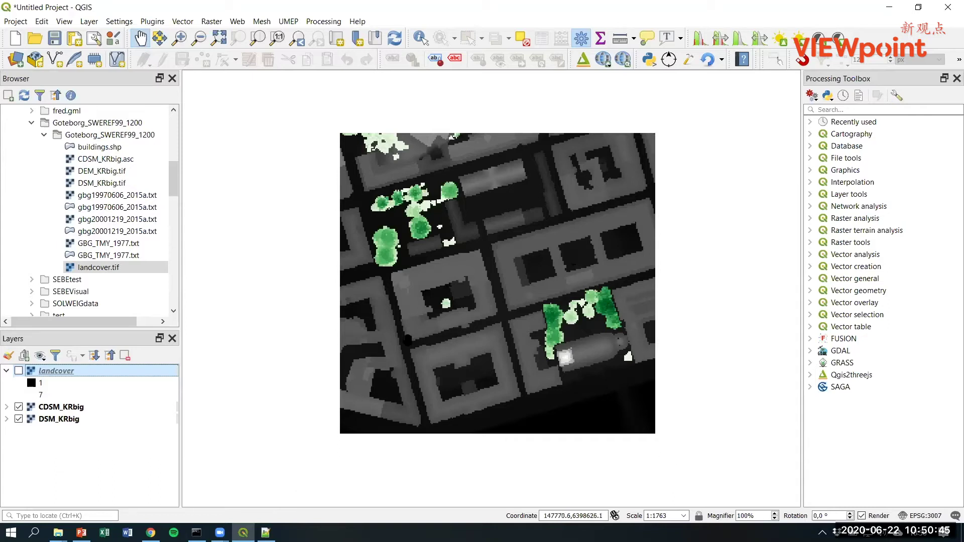
click(19, 408)
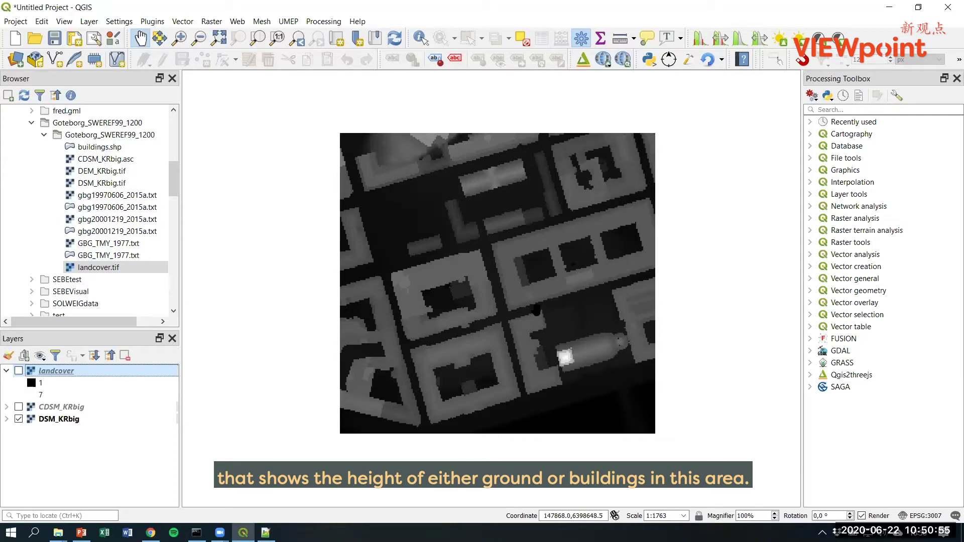
Drag buildings.shp from the Browser into the Layers panel as a new layer
click(93, 149)
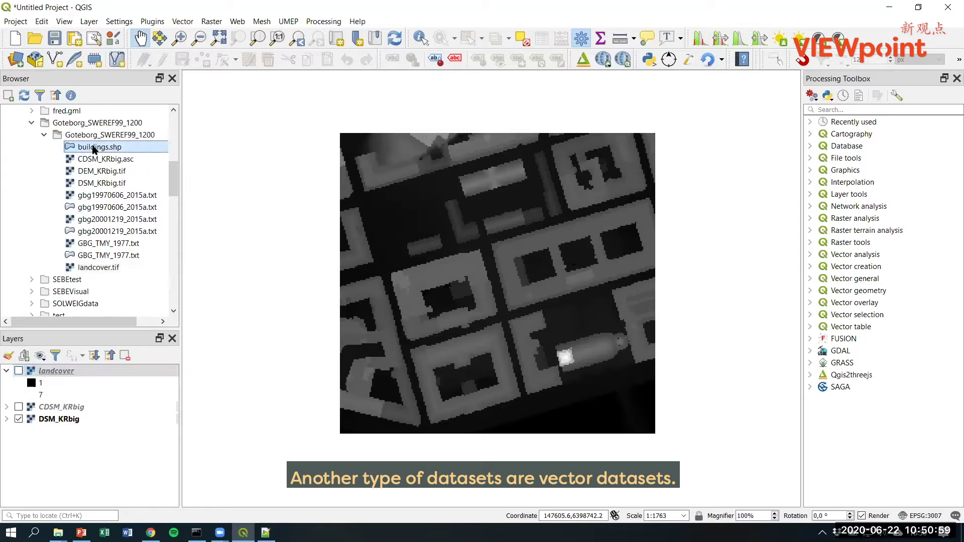
drag(93, 149, 56, 439)
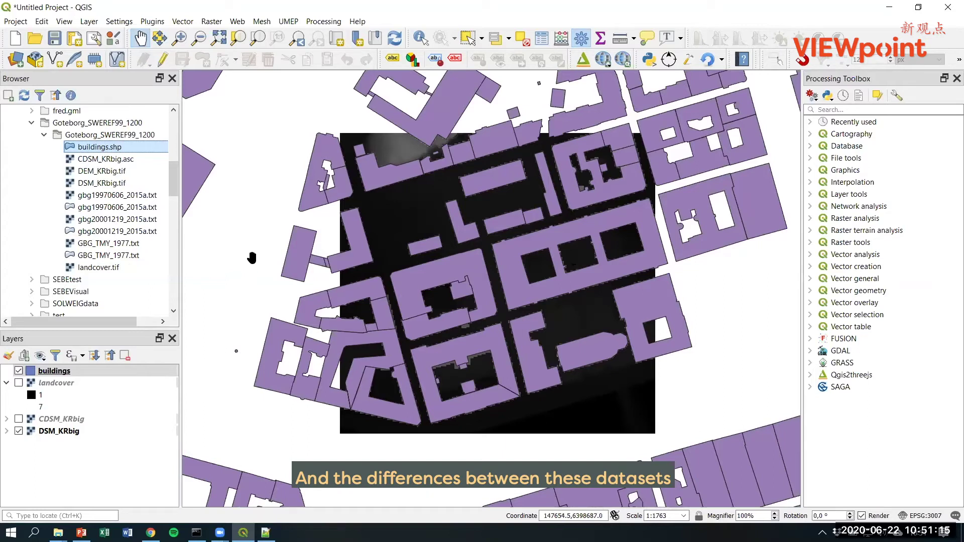
Open the buildings attribute table with its 137 features and scroll through the columns
right_click(51, 375)
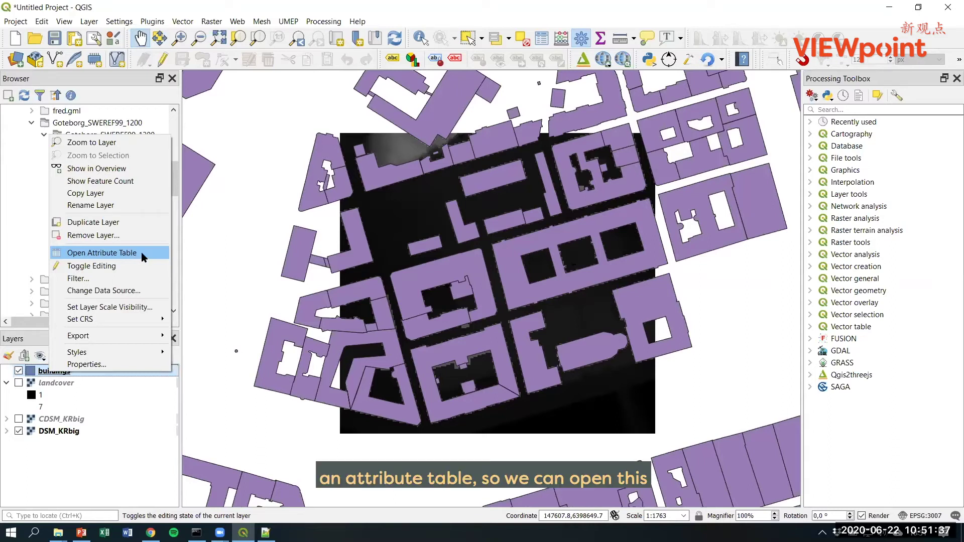
click(102, 253)
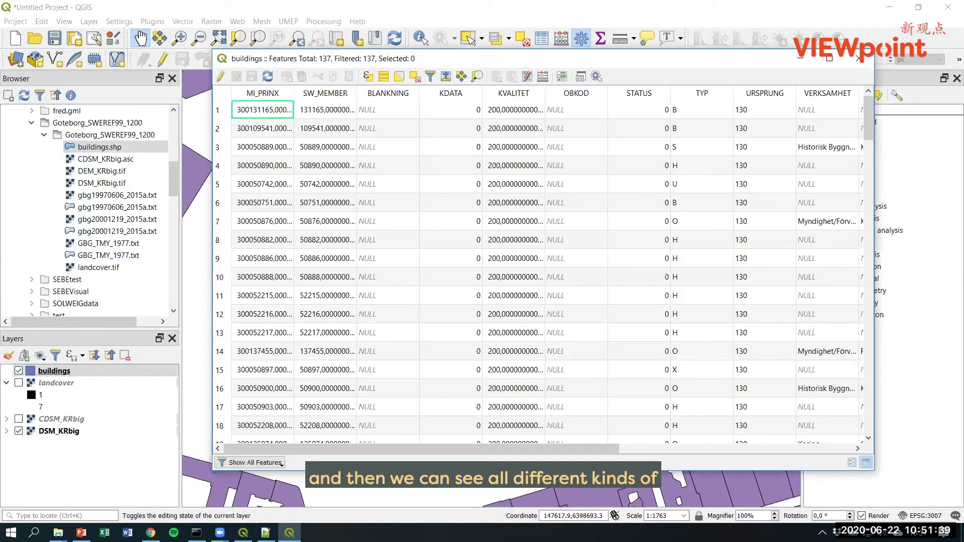
drag(324, 450, 321, 471)
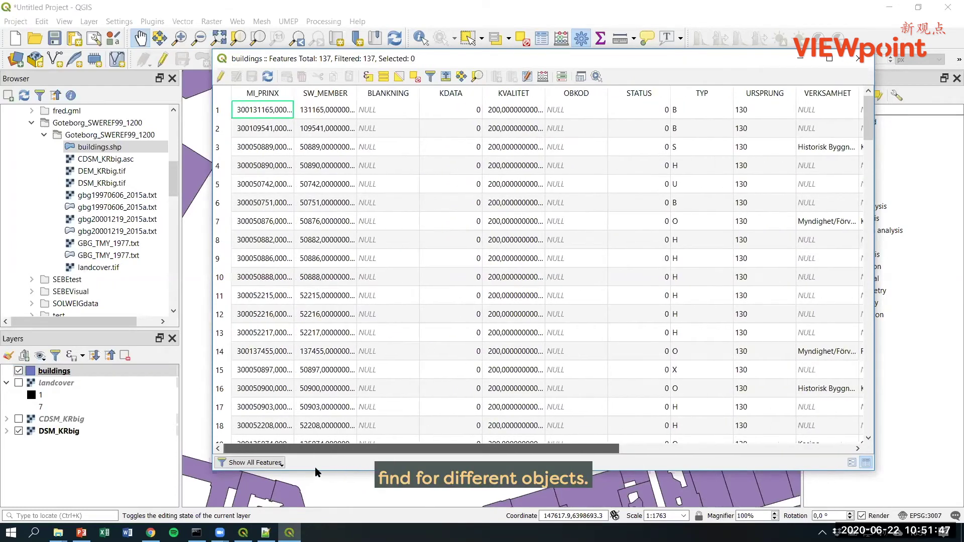
Close the attribute table and select the rectangular building with three courtyards on the map
click(858, 58)
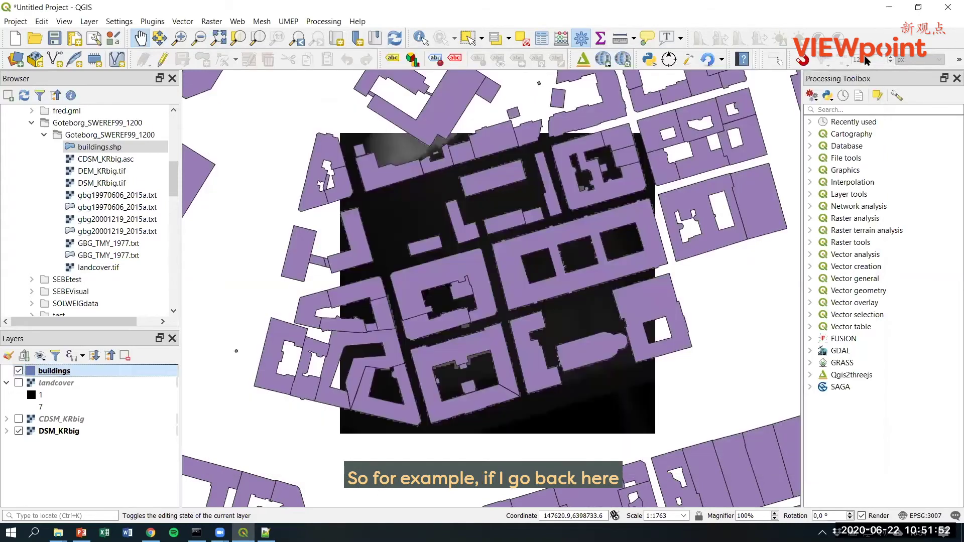
click(466, 40)
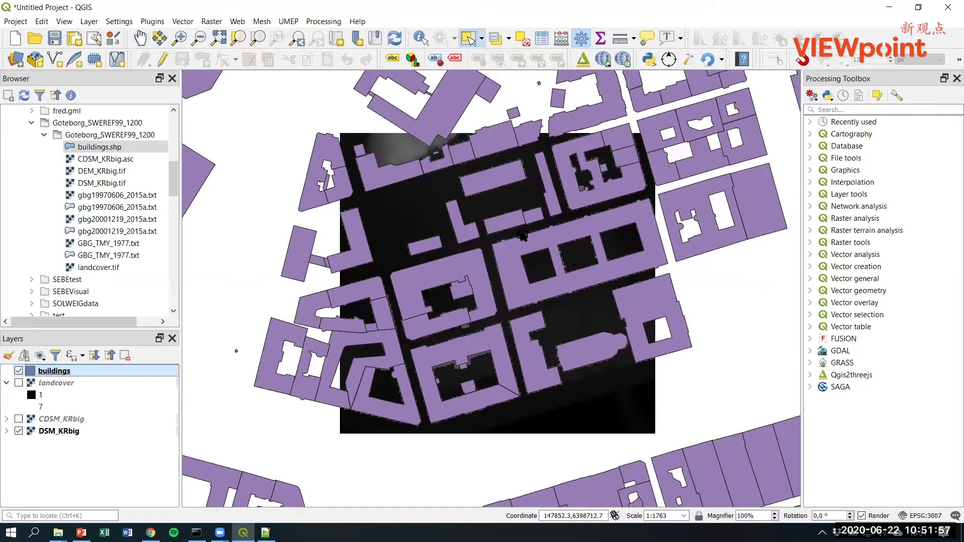
click(517, 289)
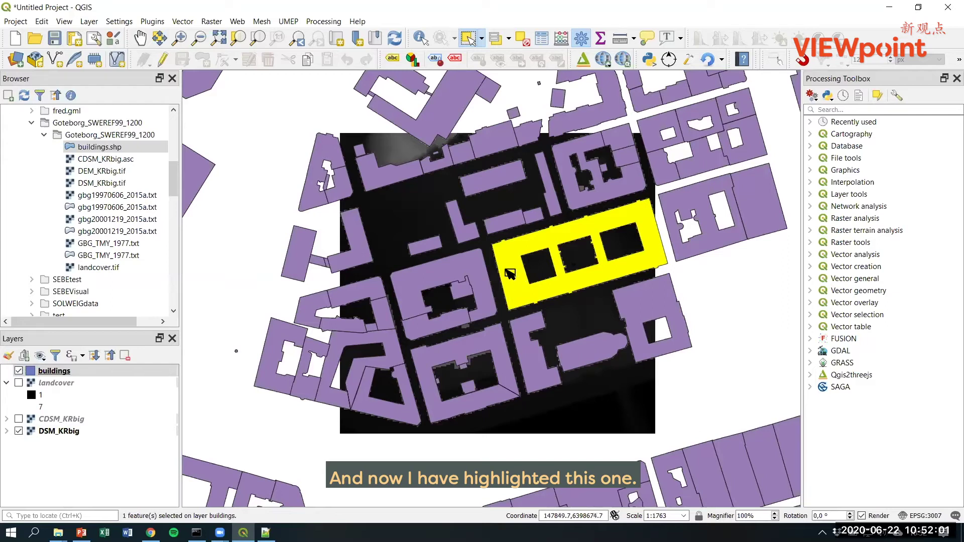
right_click(55, 372)
Reopen the buildings attribute table showing only the selected building's row, review its columns, then close it
click(106, 251)
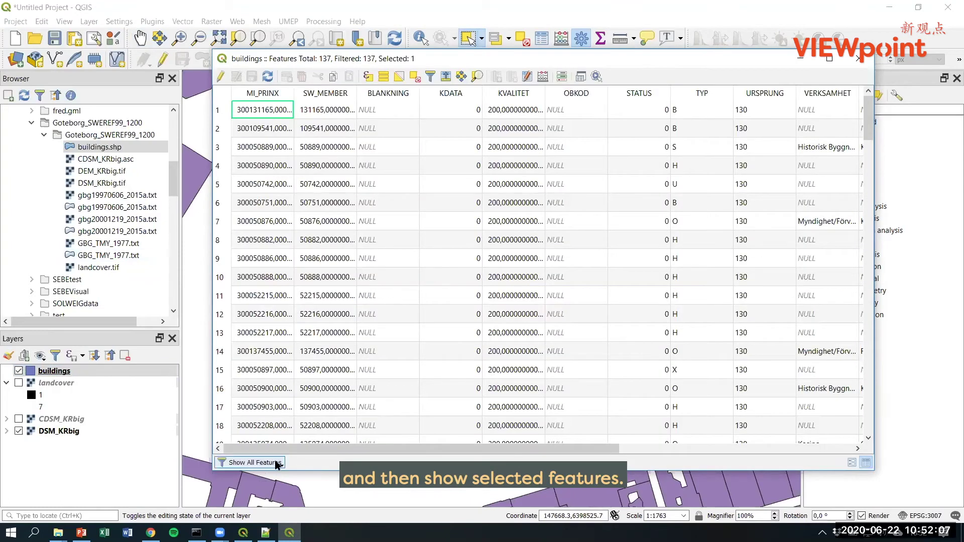
click(262, 462)
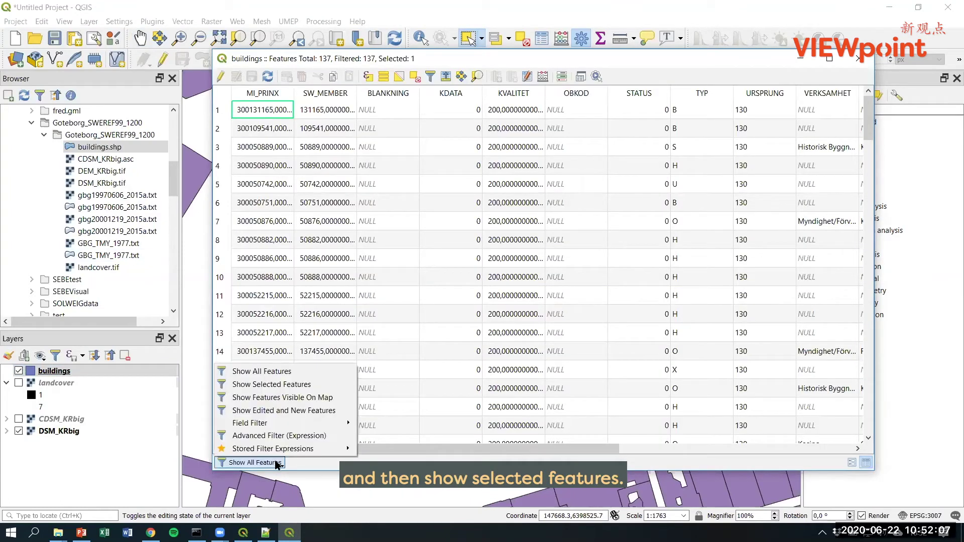
click(265, 384)
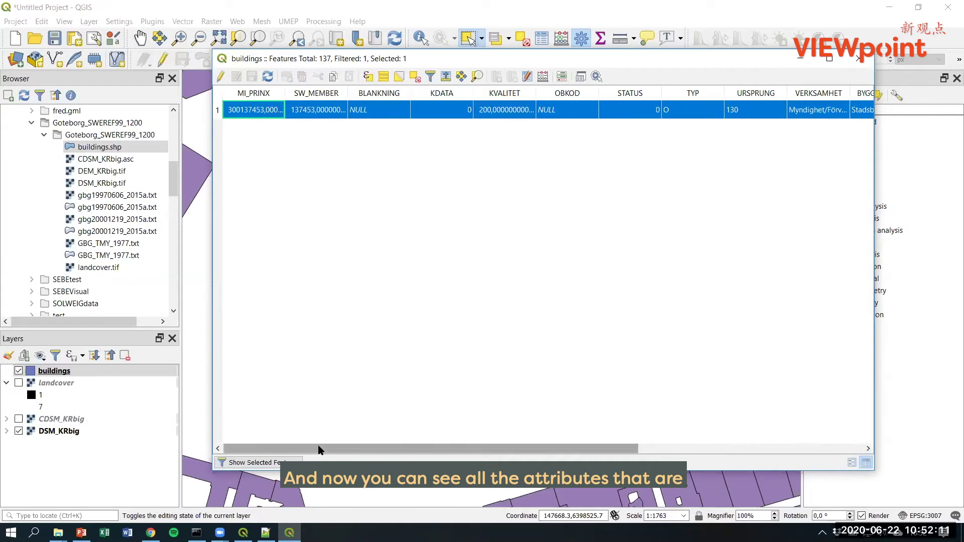
drag(320, 448, 560, 460)
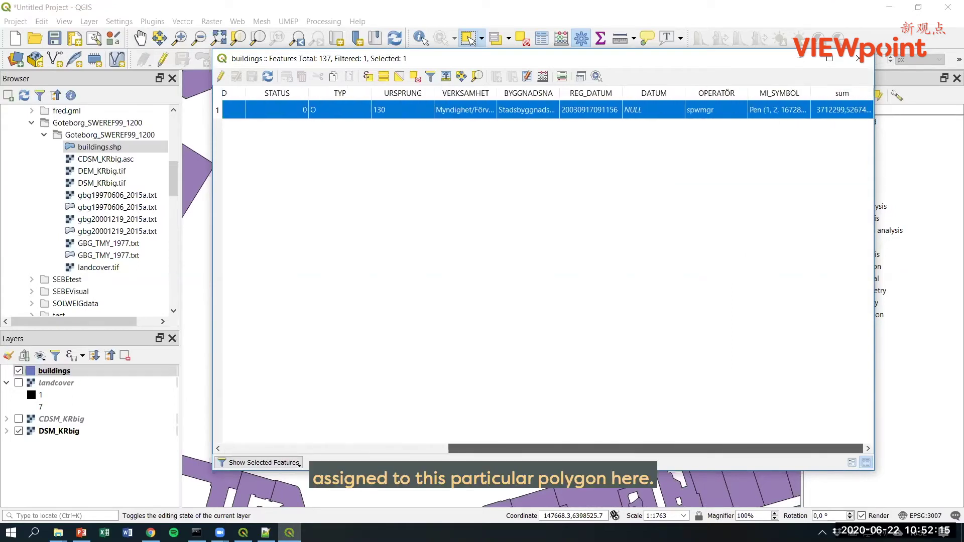
scroll(360, 189, left, 10)
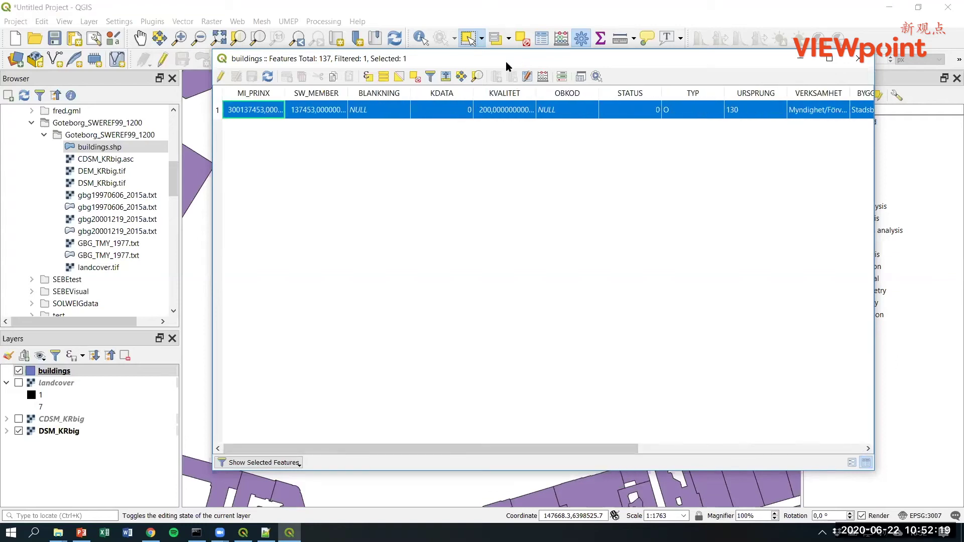
drag(505, 62, 463, 77)
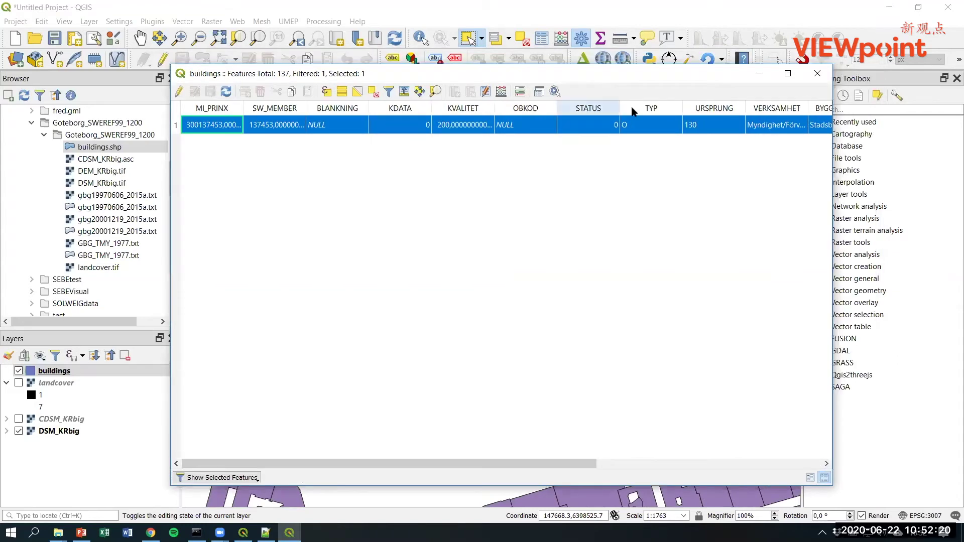
click(817, 75)
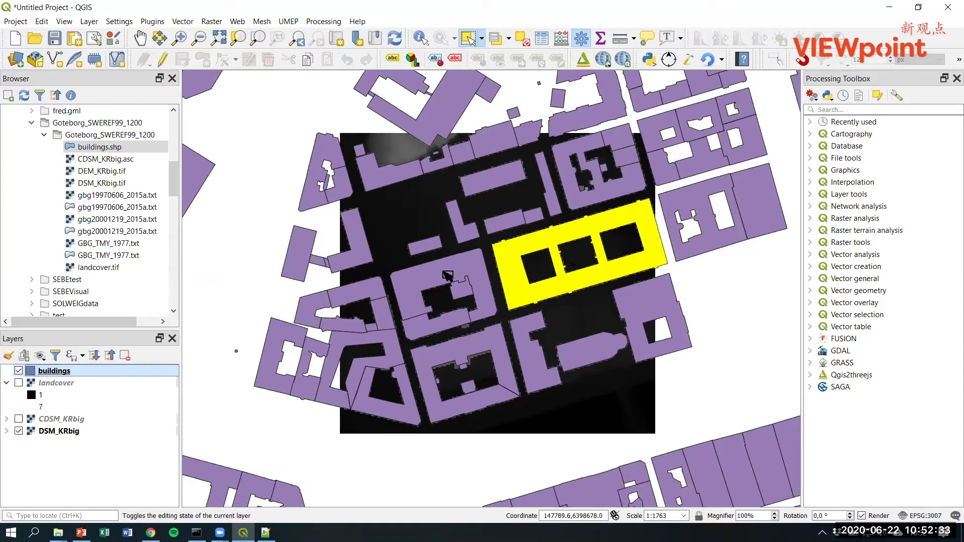
Deselect the three-courtyard building and untick the buildings layer so only DSM_KRbig shows
click(524, 41)
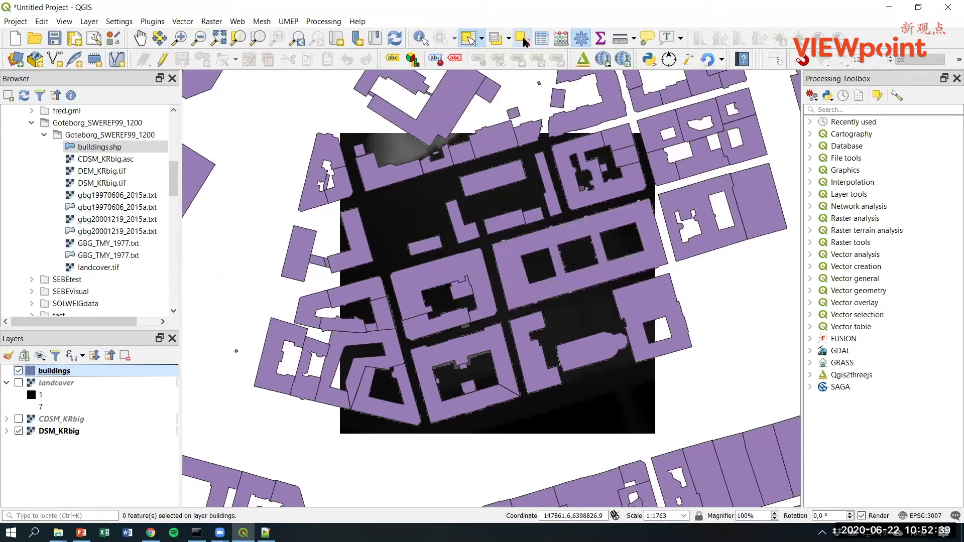
click(19, 372)
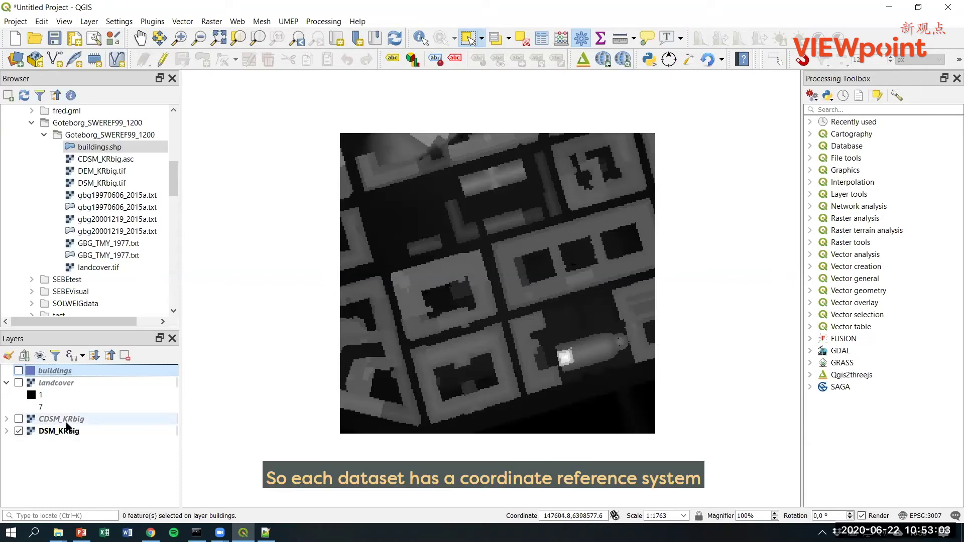
mouse_move(60, 421)
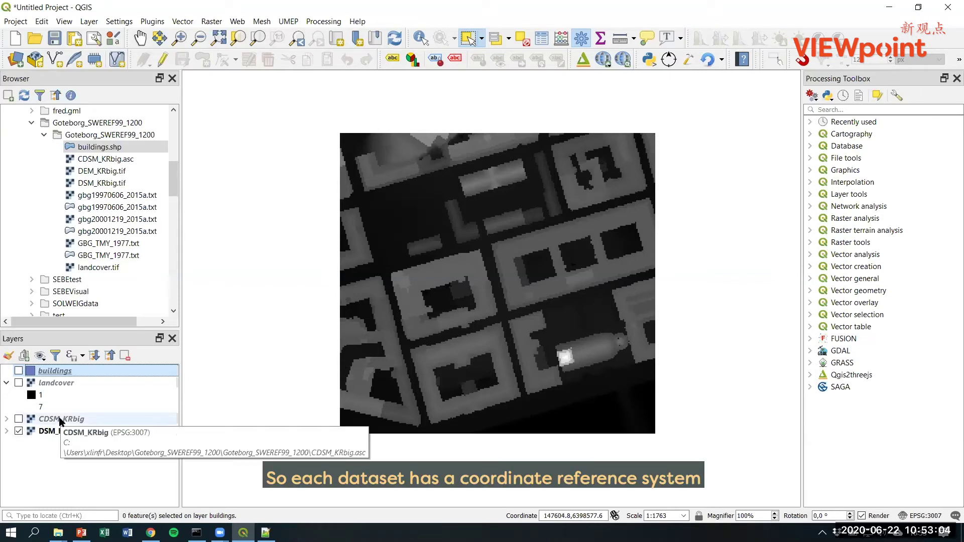
click(927, 518)
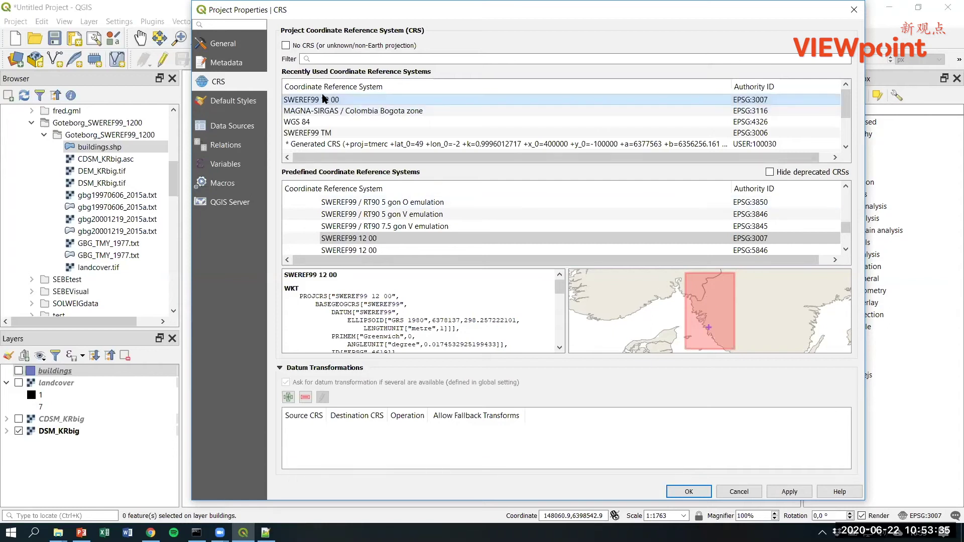
drag(560, 287, 686, 467)
click(689, 492)
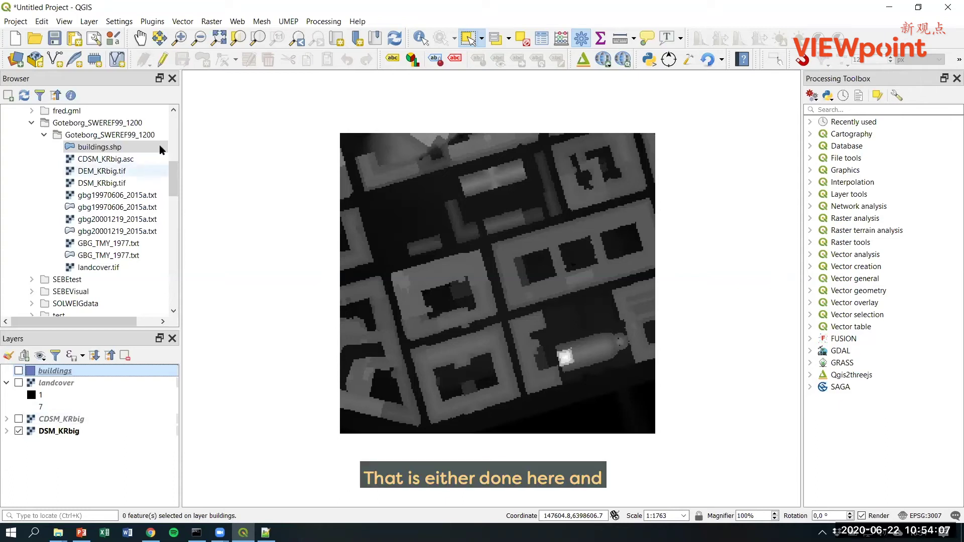
click(183, 22)
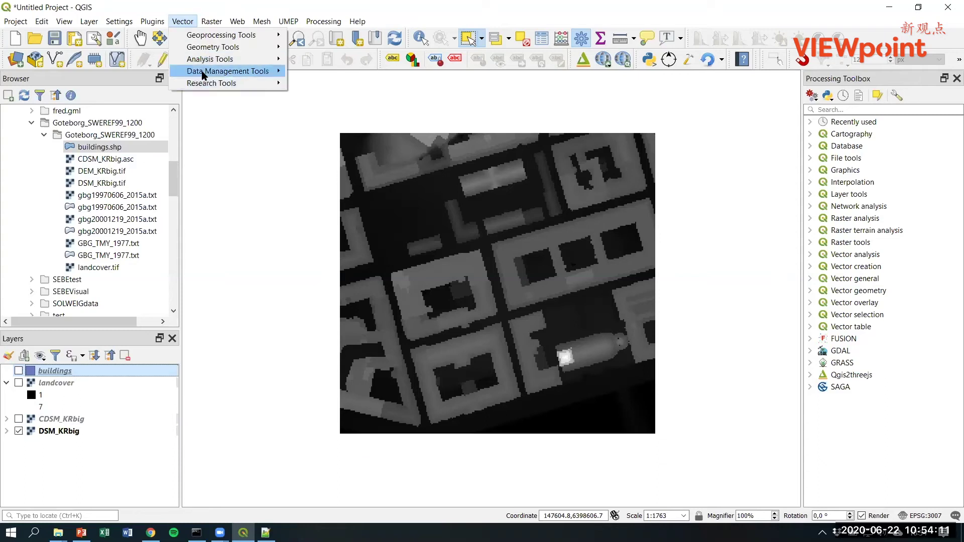
mouse_move(204, 74)
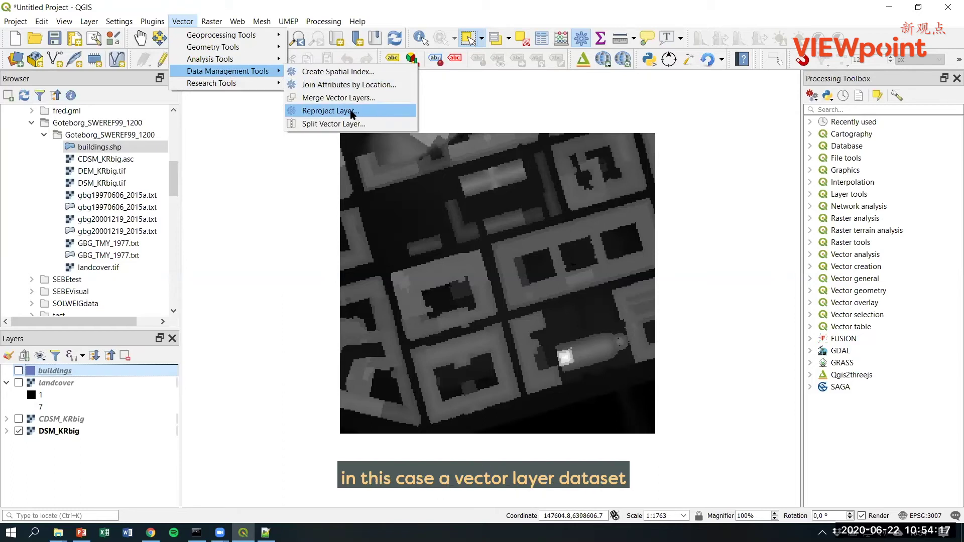
click(212, 22)
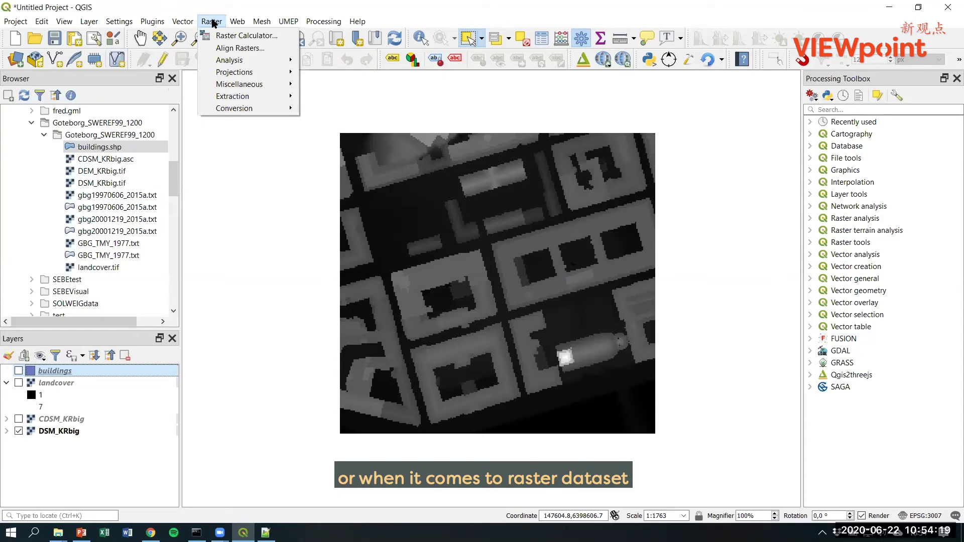
mouse_move(237, 75)
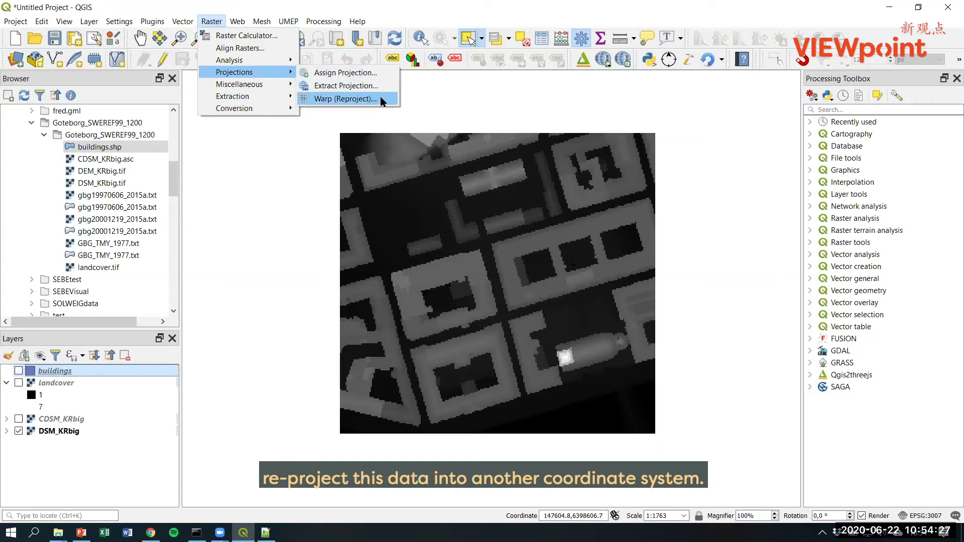
click(293, 164)
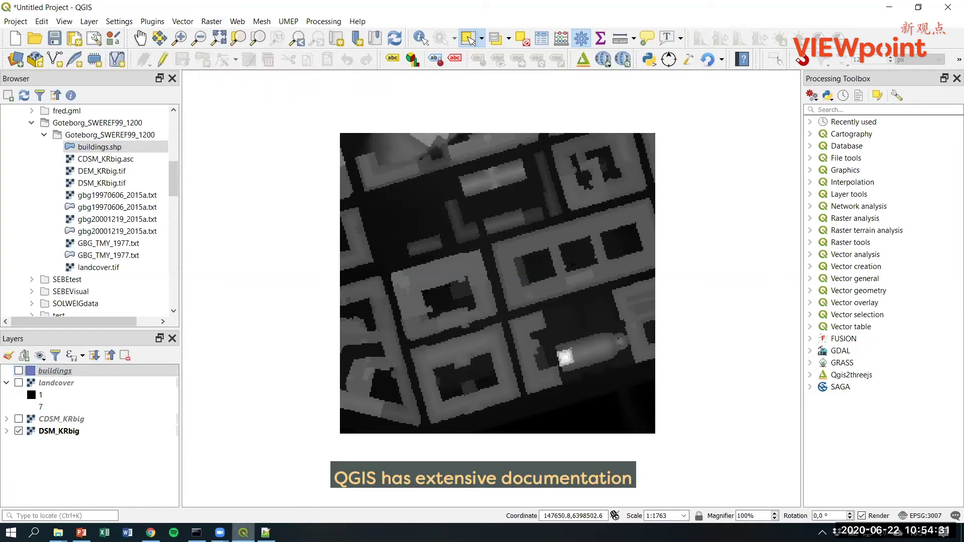
mouse_move(243, 533)
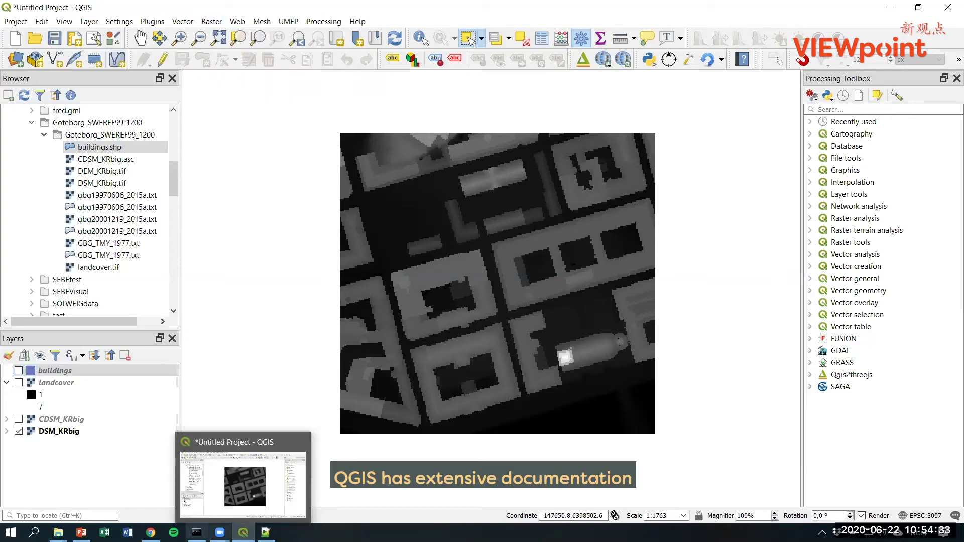
In Chrome, open the QGIS Documentation page on the qgis.org tab, scroll it, then return to QGIS
mouse_move(150, 532)
click(201, 482)
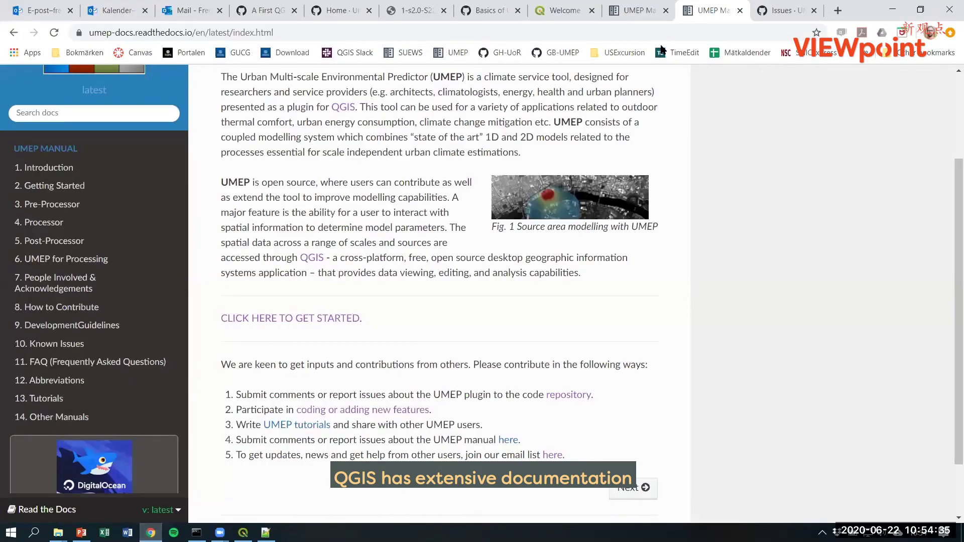
click(560, 12)
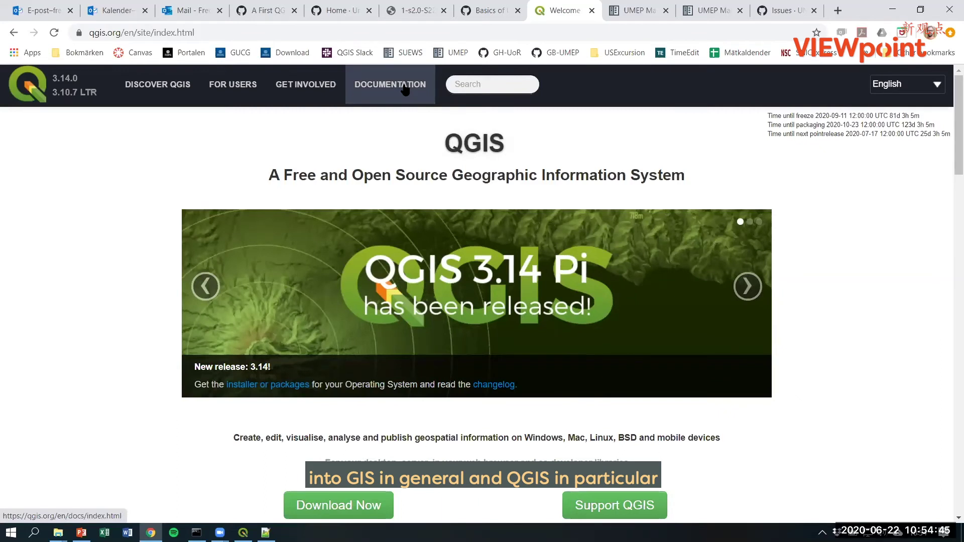
click(408, 90)
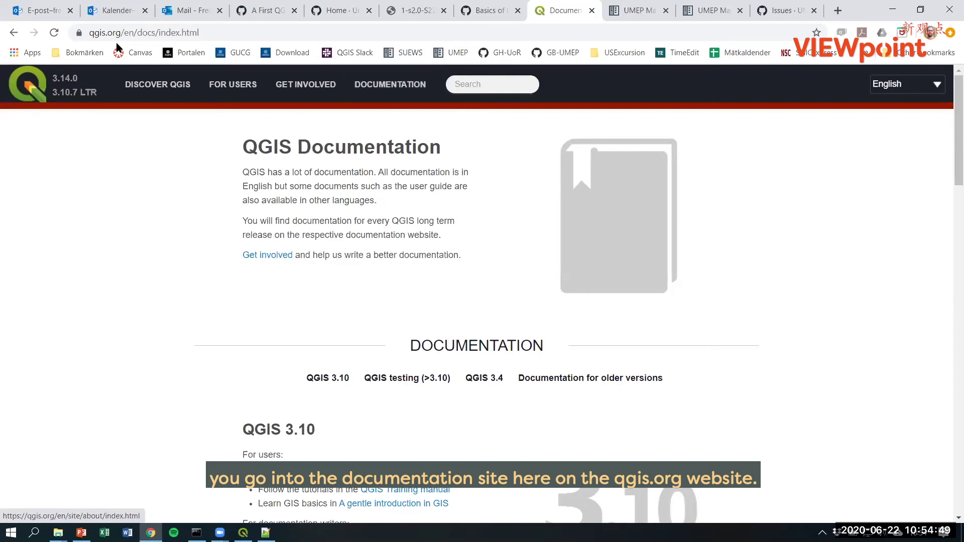
drag(121, 34, 89, 34)
click(197, 275)
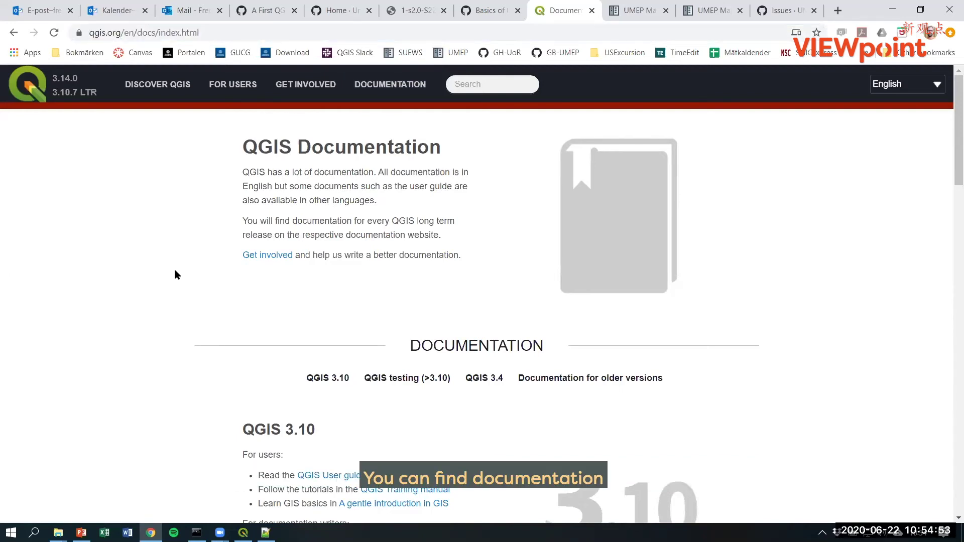
scroll(171, 264, down, 3)
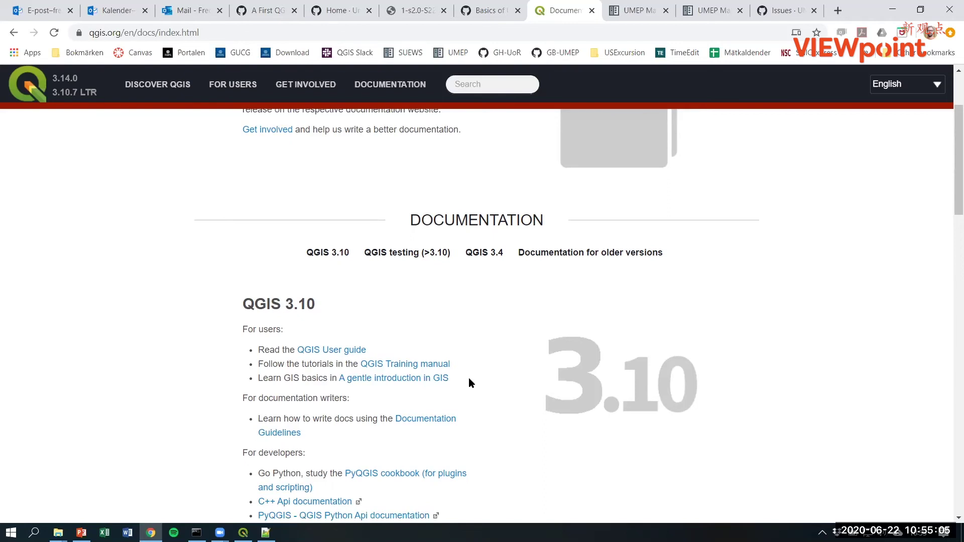
click(243, 532)
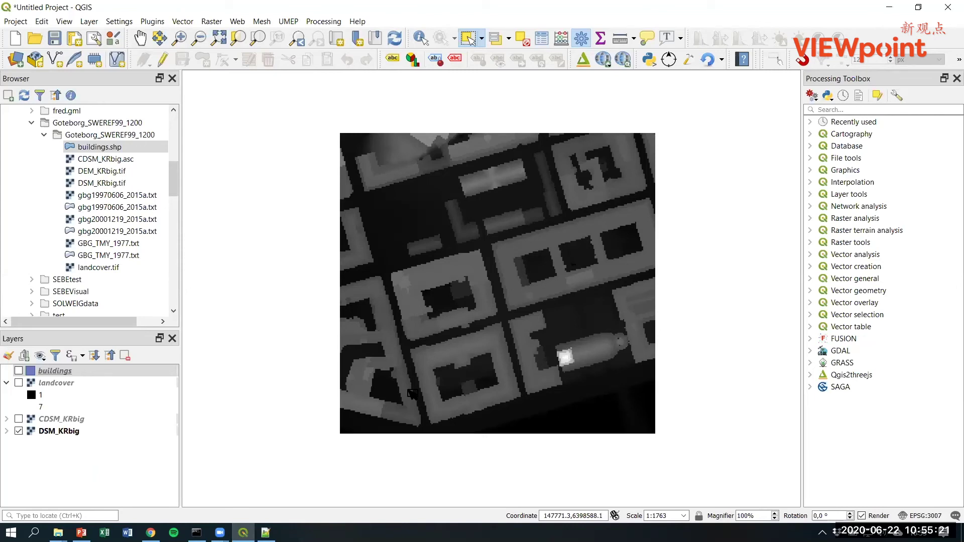
Turn on the CDSM_KRbig canopy layer, briefly show the landcover layer, then hide landcover again
click(19, 420)
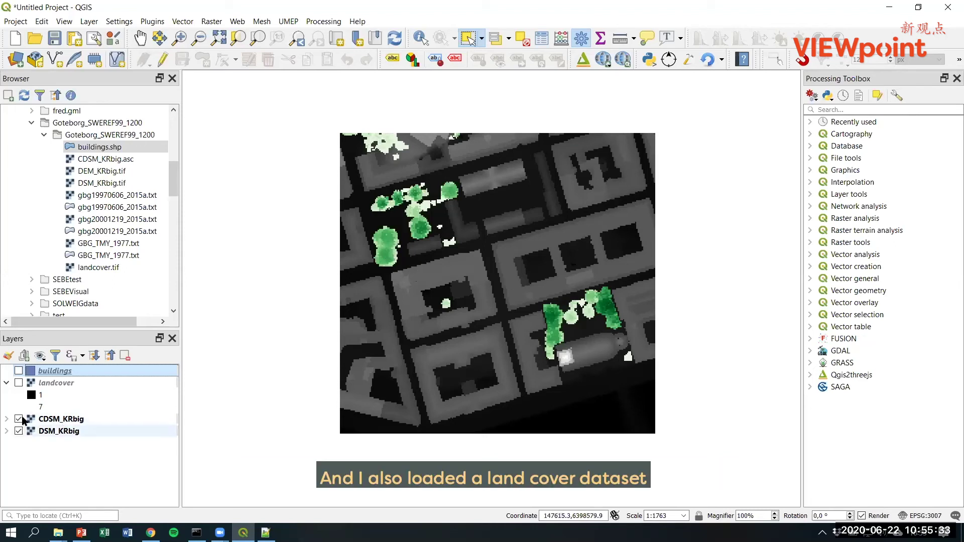
click(18, 383)
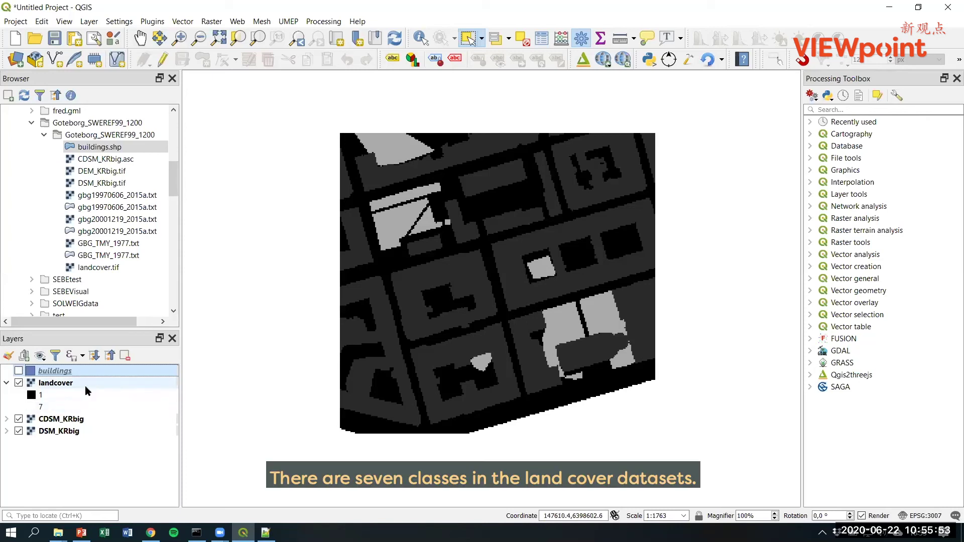
mouse_move(66, 387)
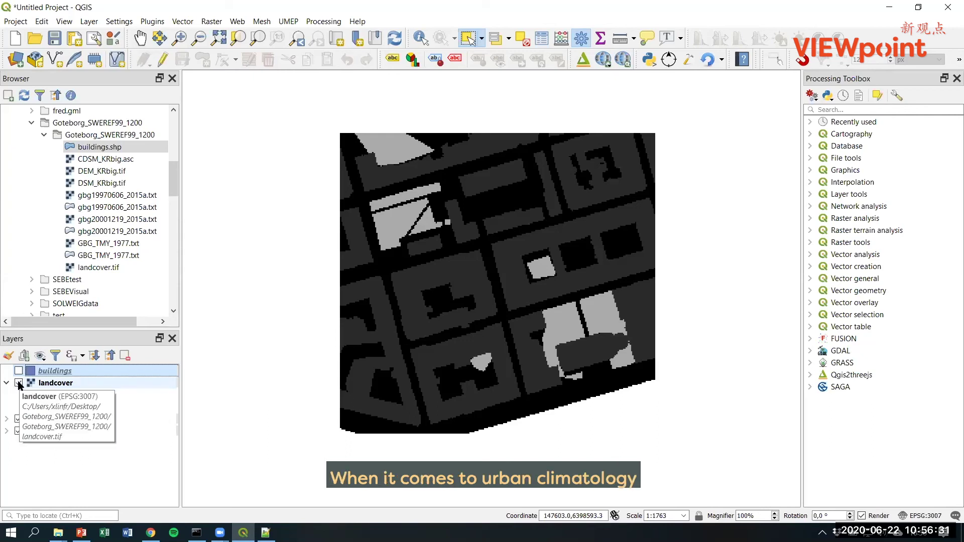
click(18, 384)
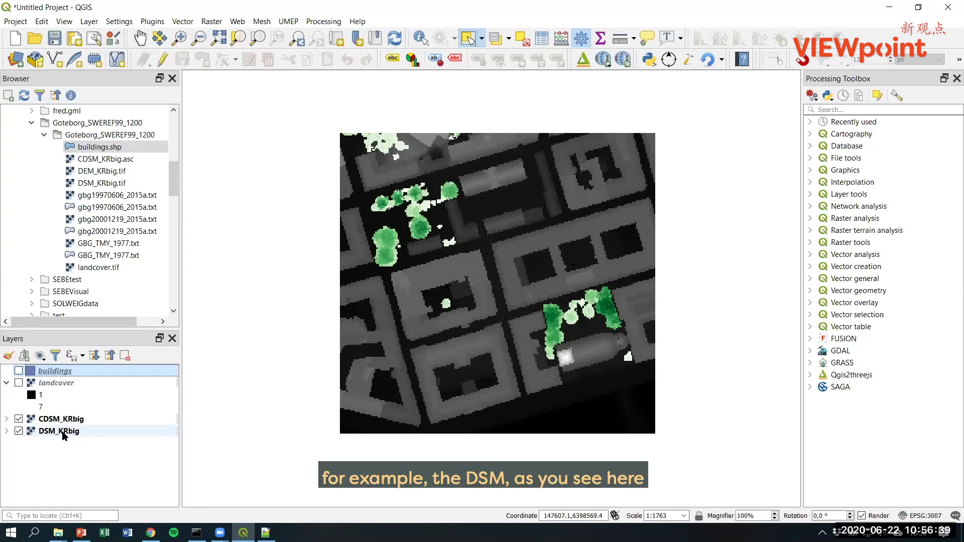
Open the DSM_KRbig layer properties on the Information page
click(46, 433)
right_click(45, 433)
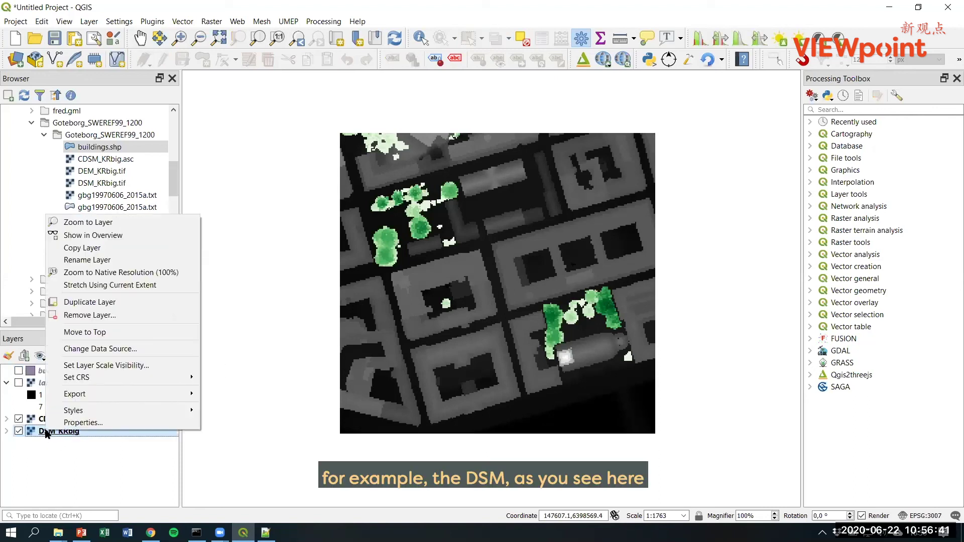
click(80, 423)
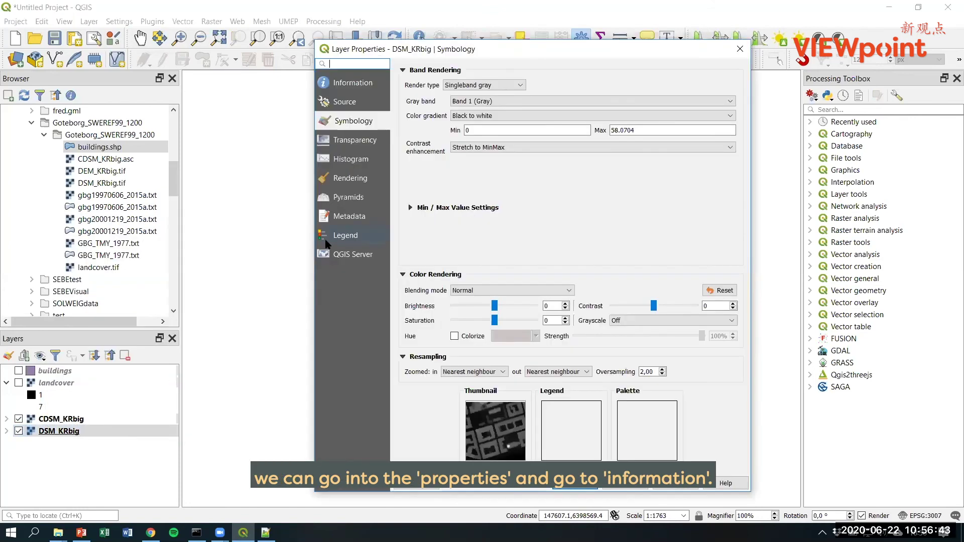
click(346, 86)
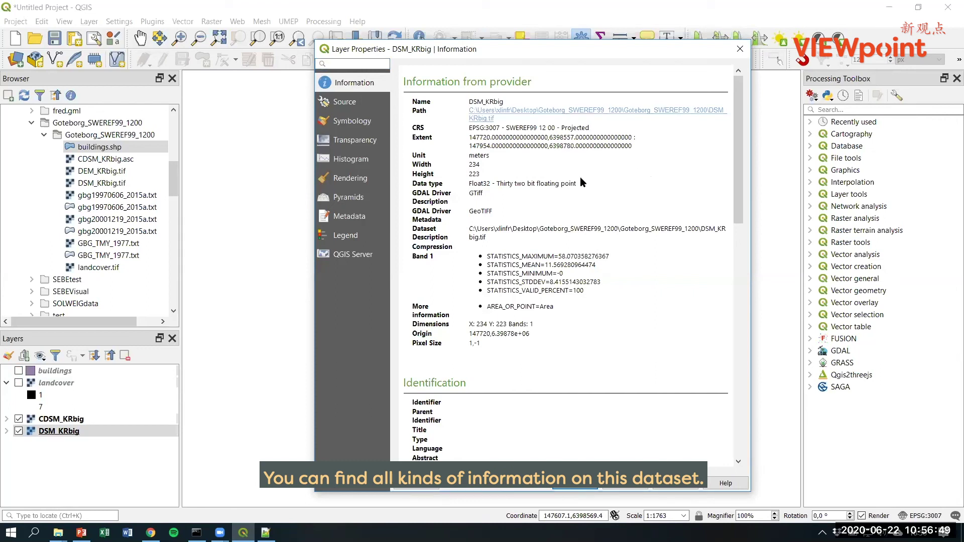
Highlight the meters unit, 234 width, 223 height and 1,-1 pixel size values
triple_click(493, 153)
click(483, 168)
triple_click(472, 165)
drag(482, 173, 471, 174)
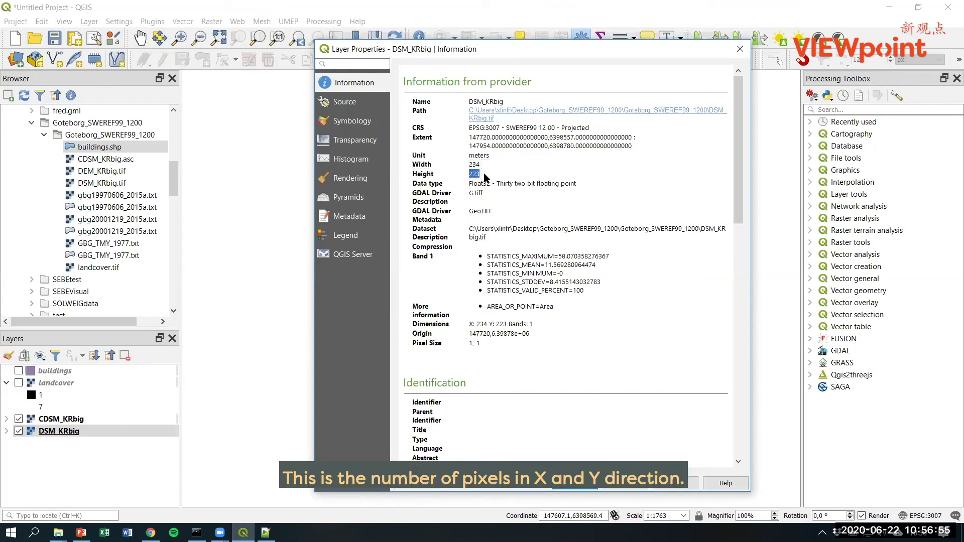
click(486, 171)
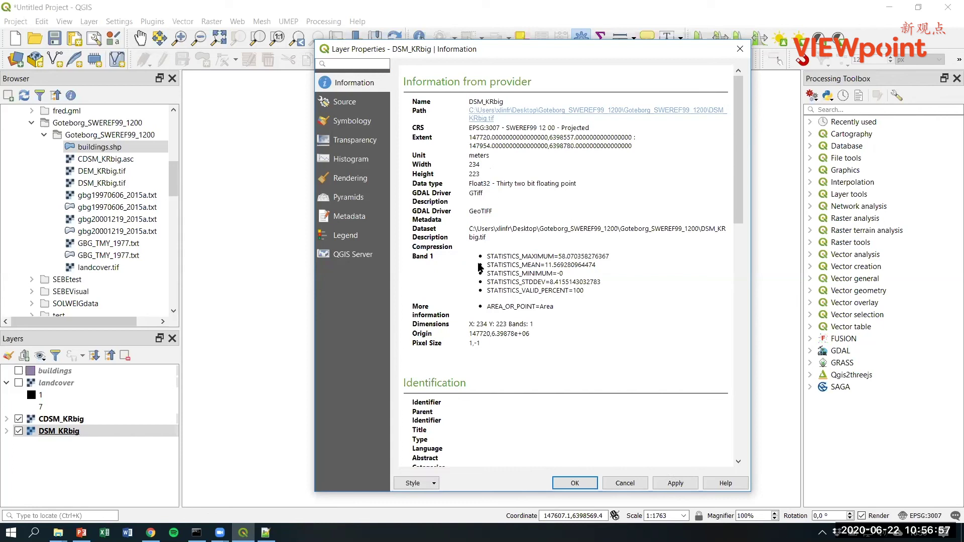
triple_click(479, 345)
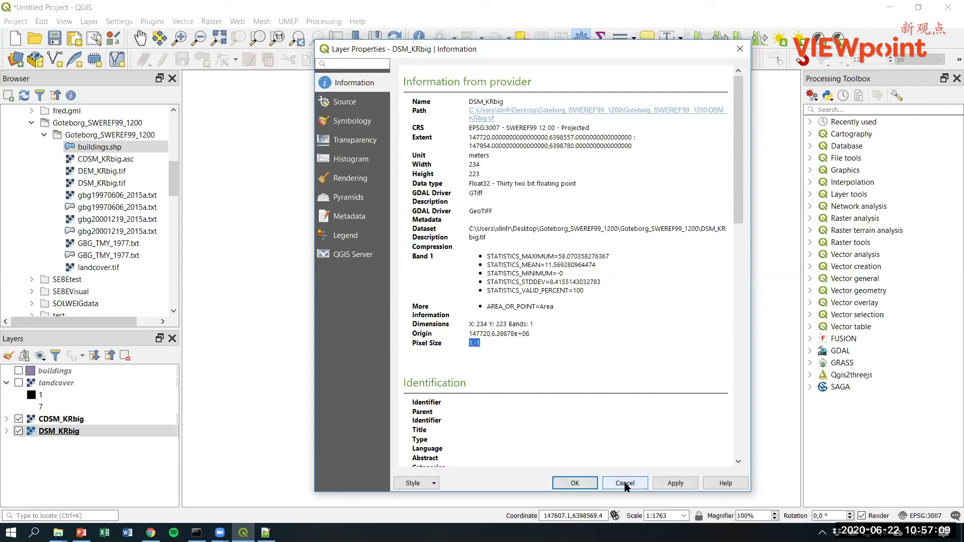
Cancel the DSM_KRbig Layer Properties dialog without applying changes
click(624, 484)
click(647, 479)
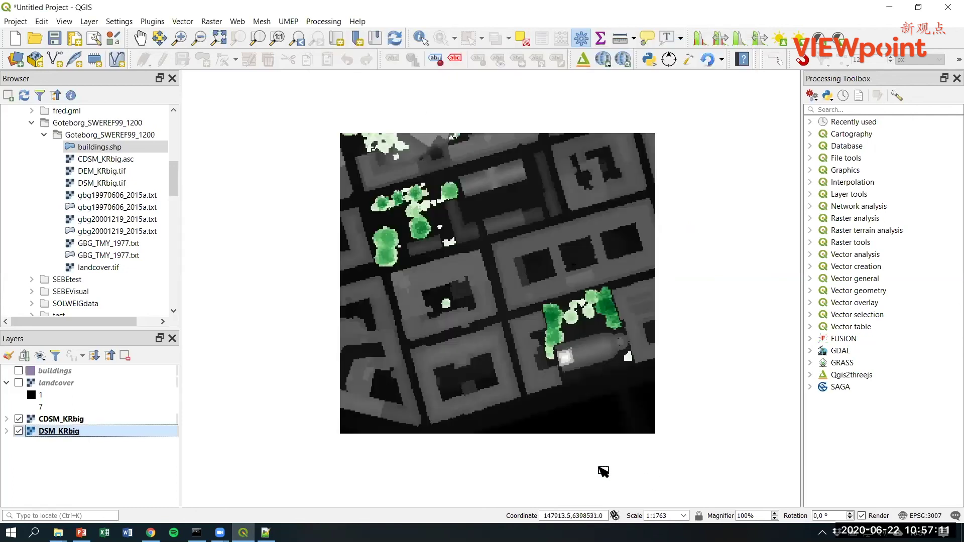